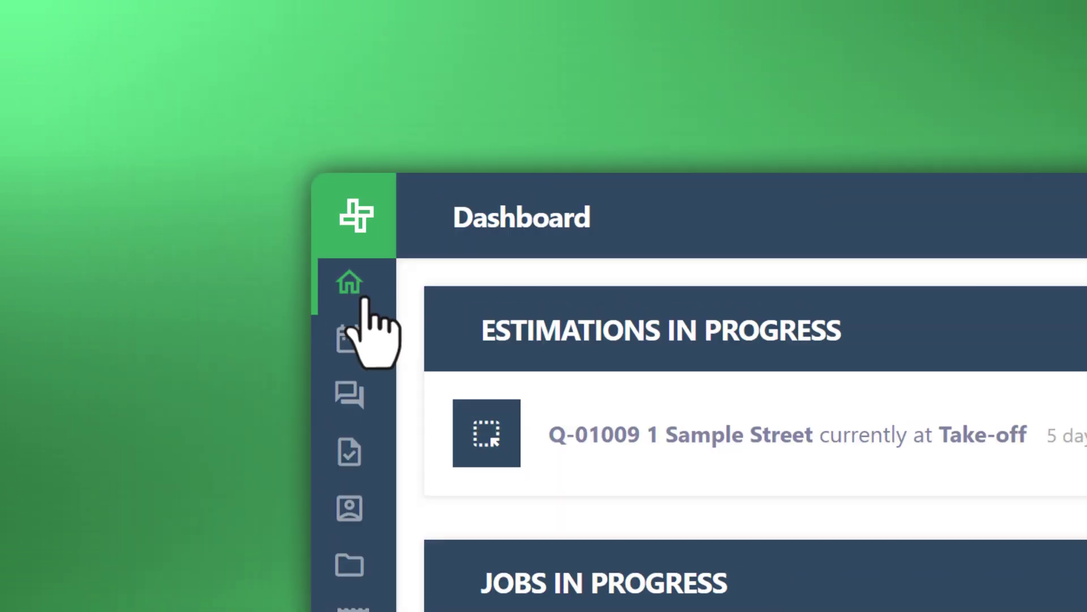
Open the Contacts client list showing the nine existing clients.
mouse_move(310, 256)
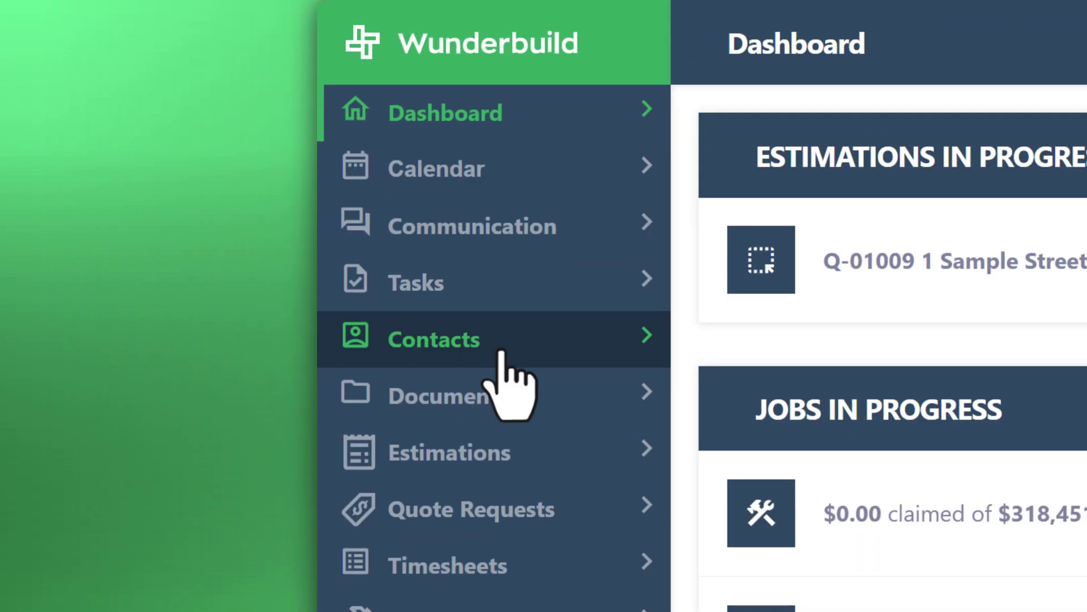
click(503, 445)
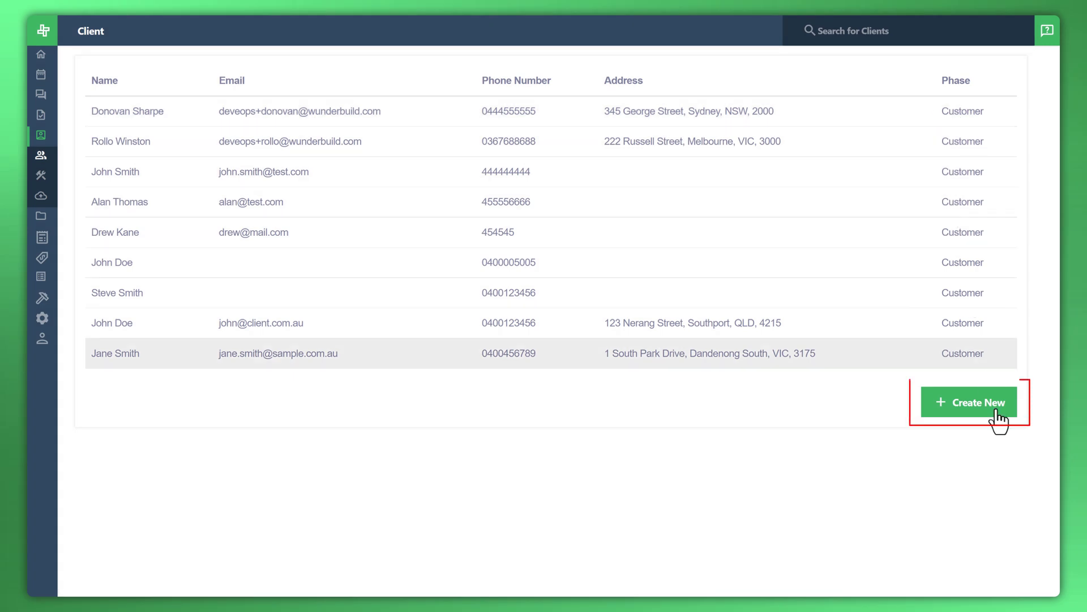
Start a new client with first and last name, keeping the phase as Customer.
click(997, 415)
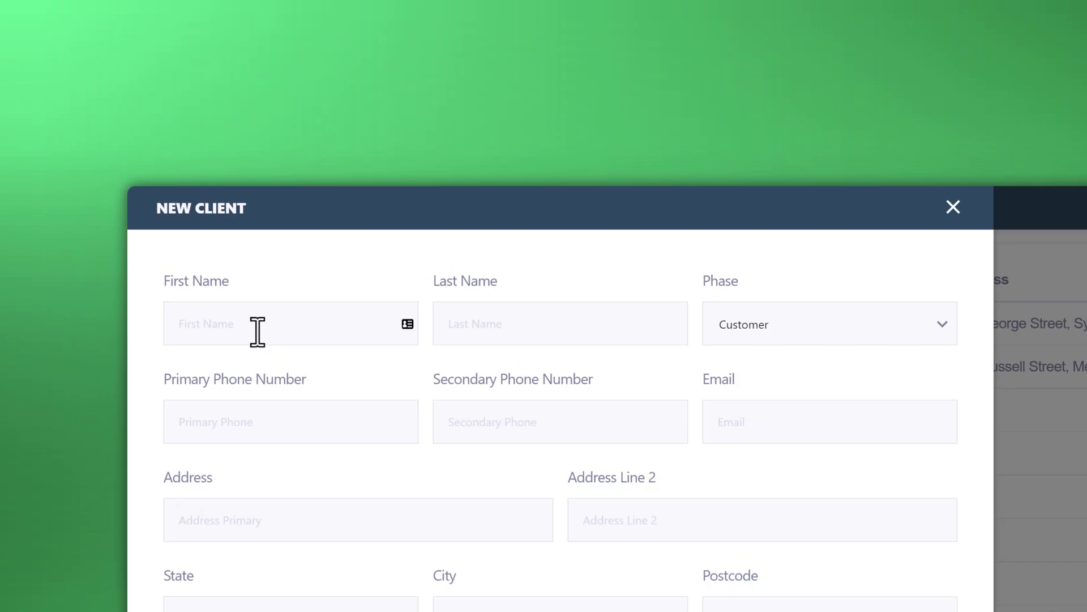
click(262, 331)
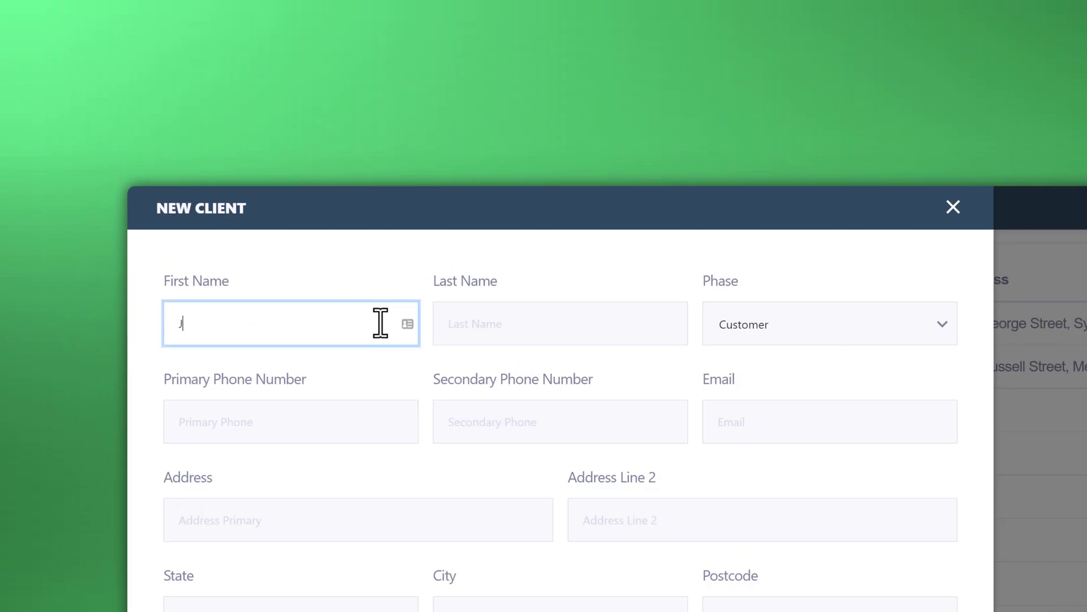
key(Tab)
text(Smith)
key(Tab)
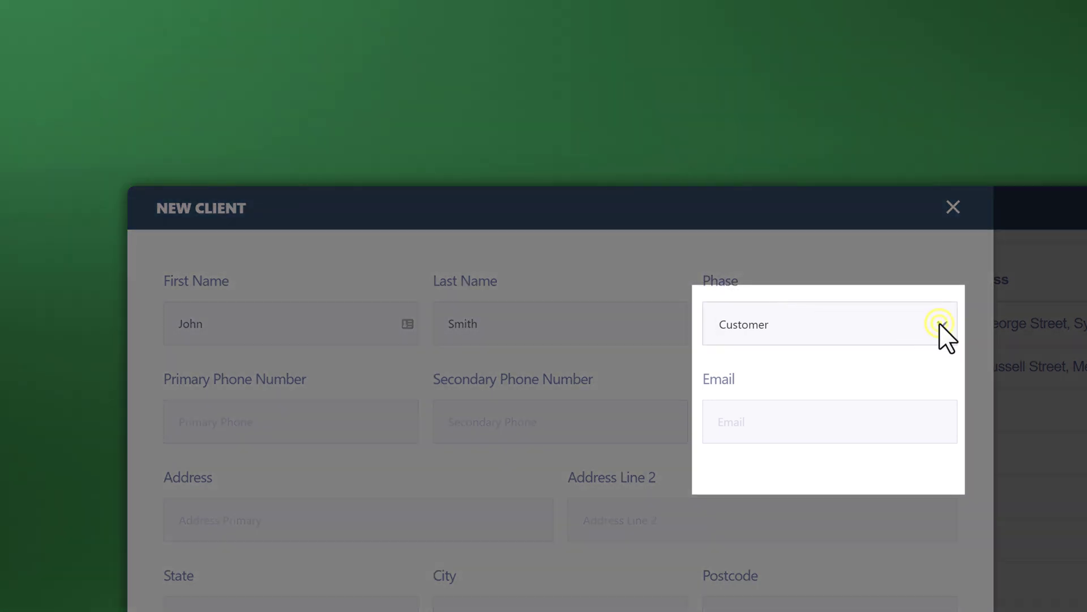
click(943, 331)
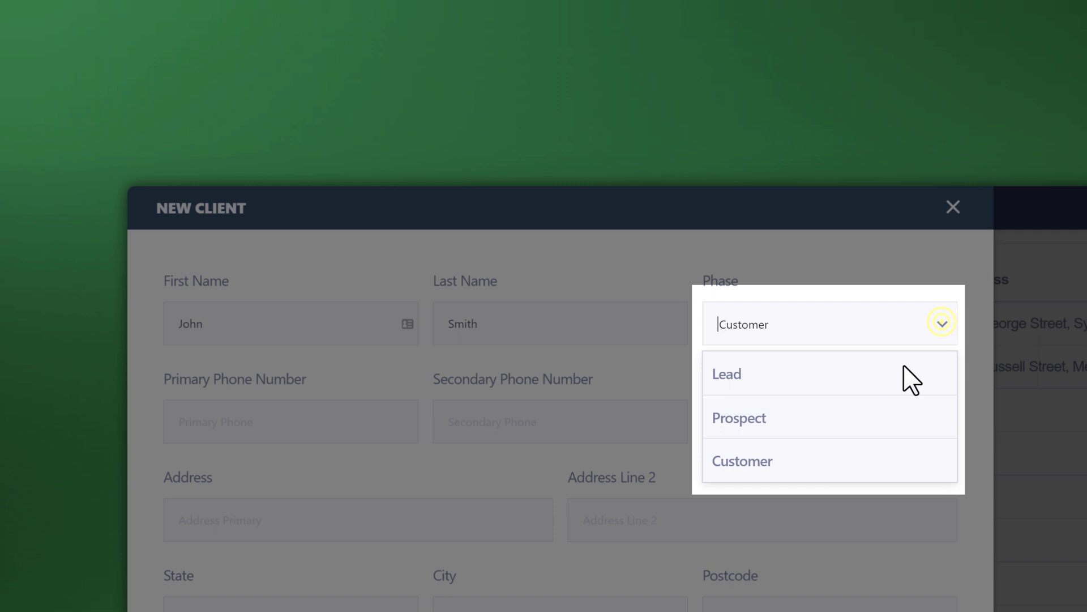
click(942, 329)
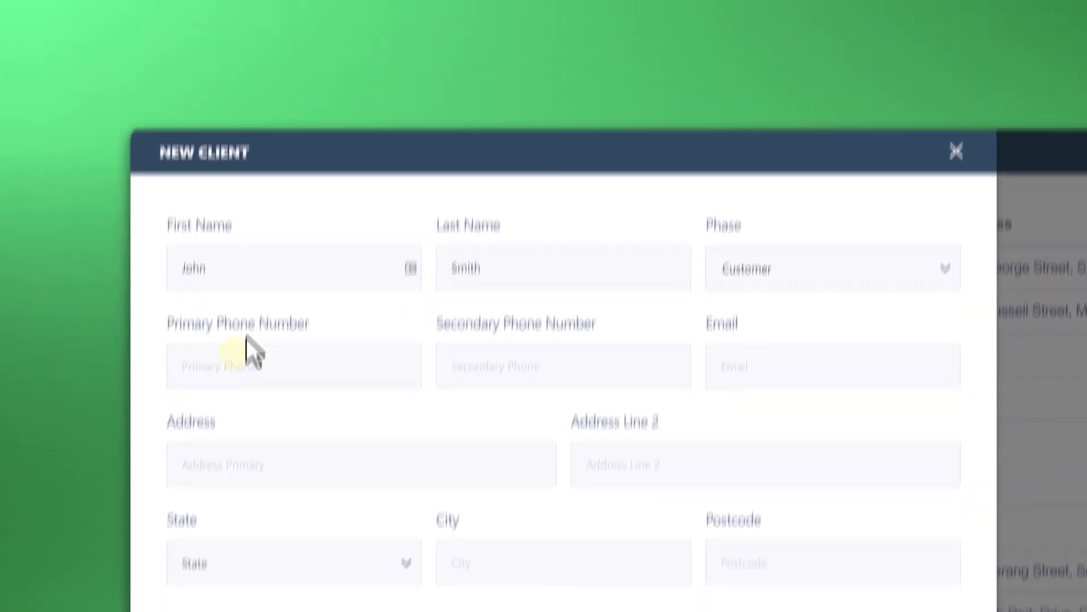
Add the client's primary phone, email and suggested address, then create the client.
click(241, 413)
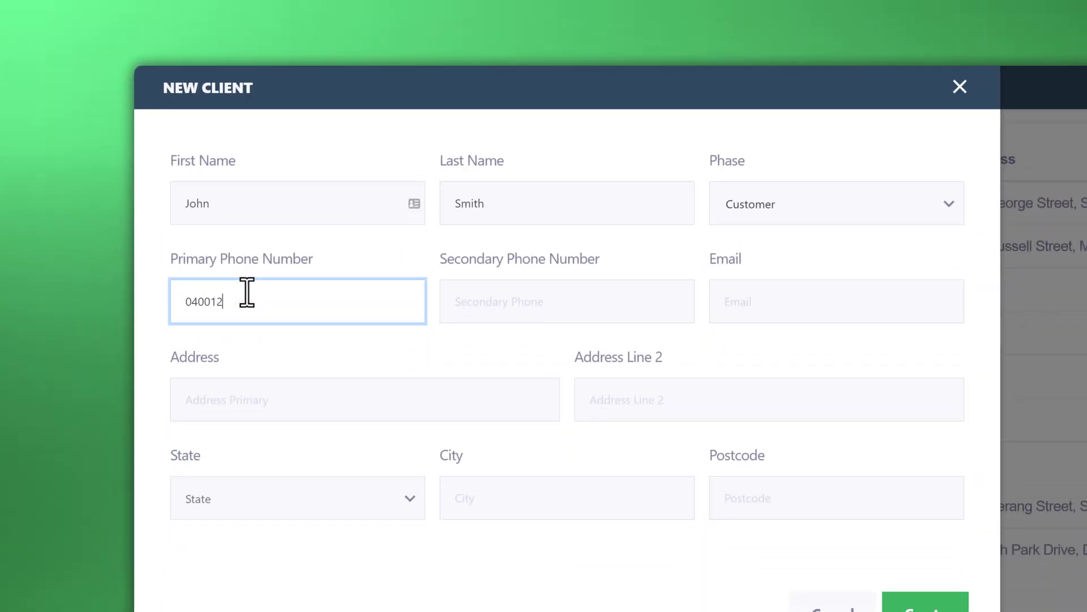
key(Tab)
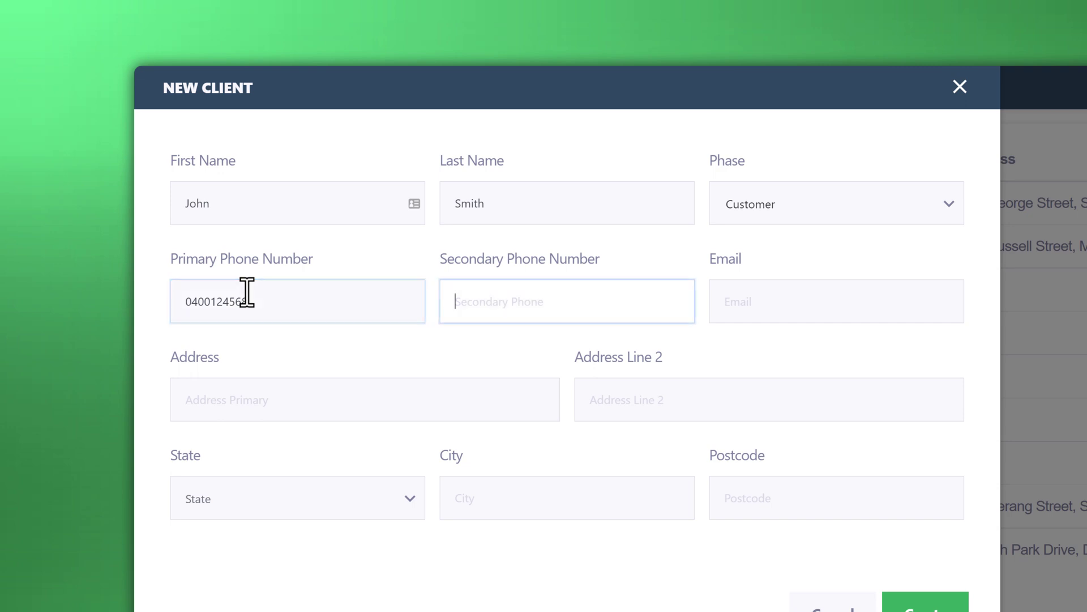
key(Tab)
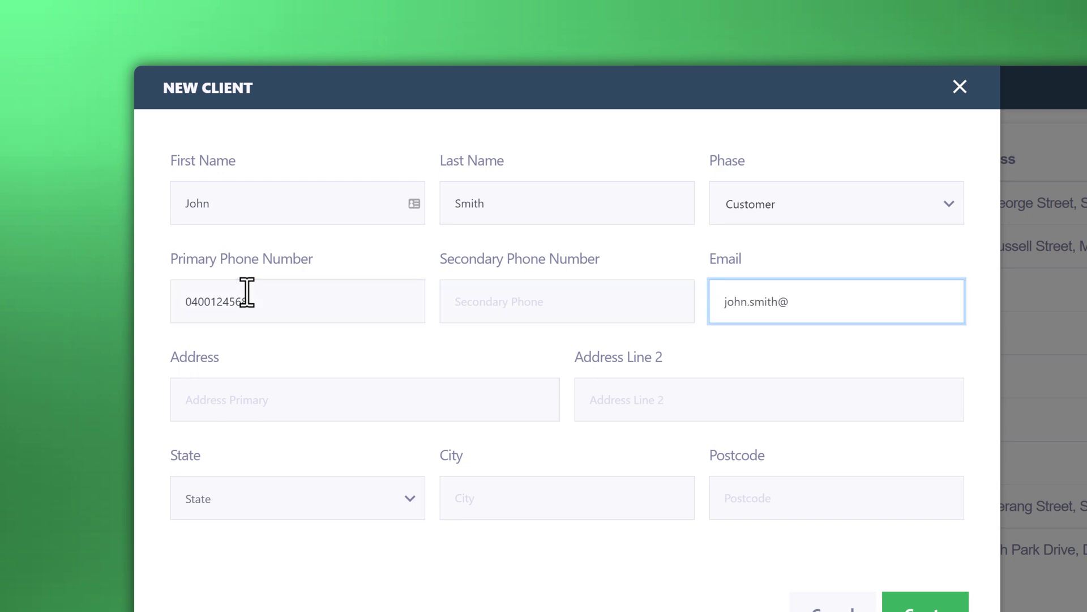
key(Tab)
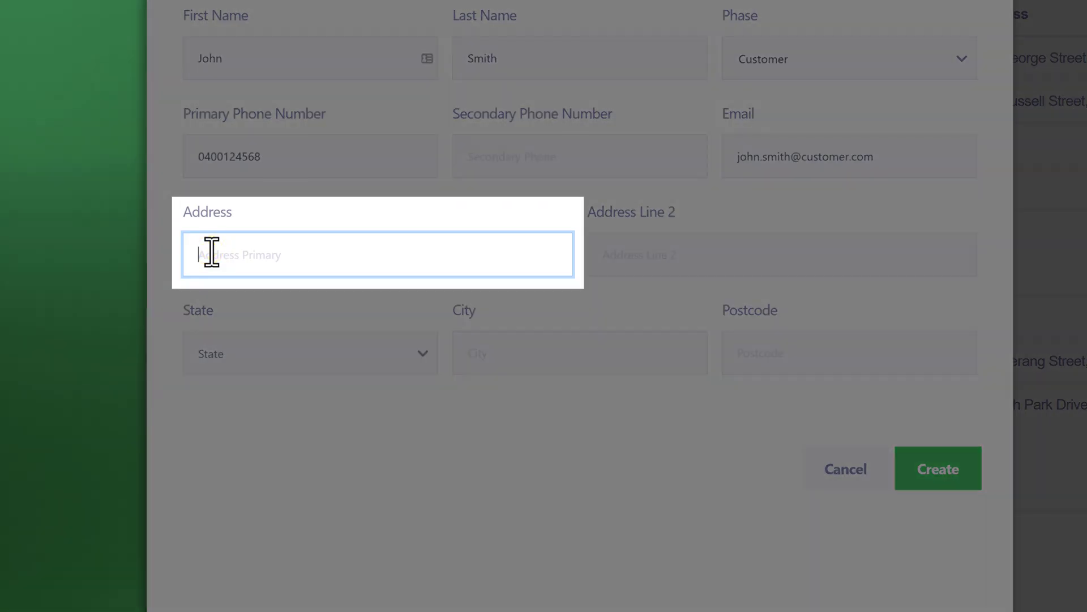
text(1)
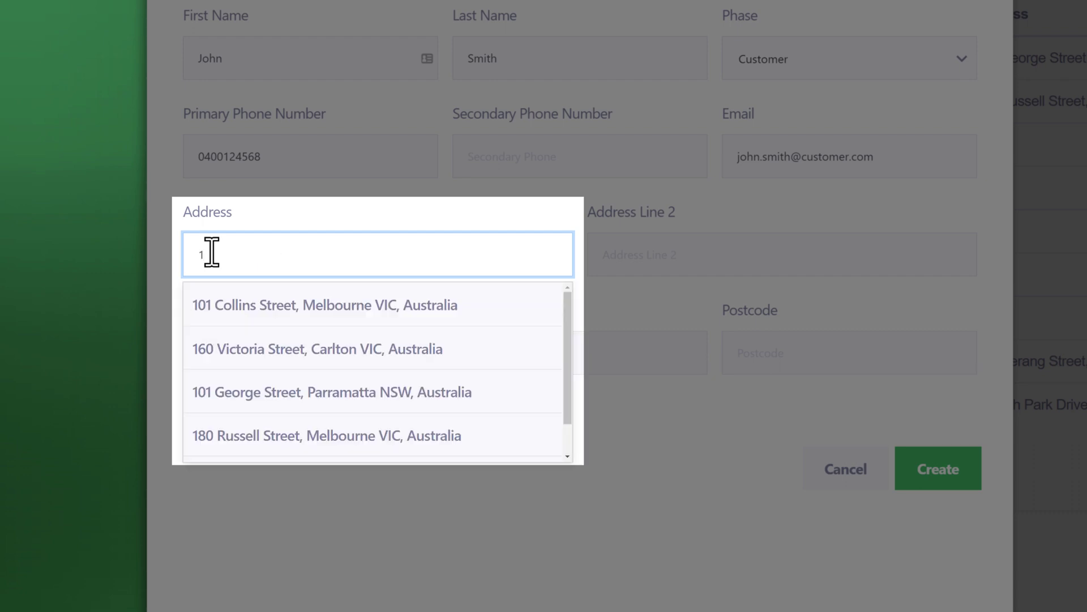
text( smith)
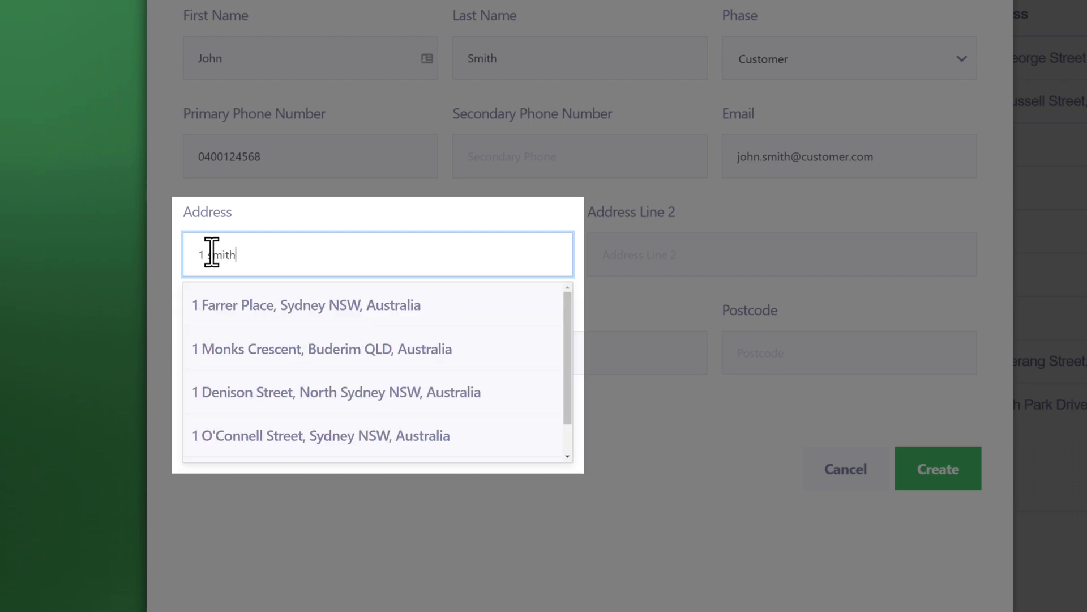
text( s)
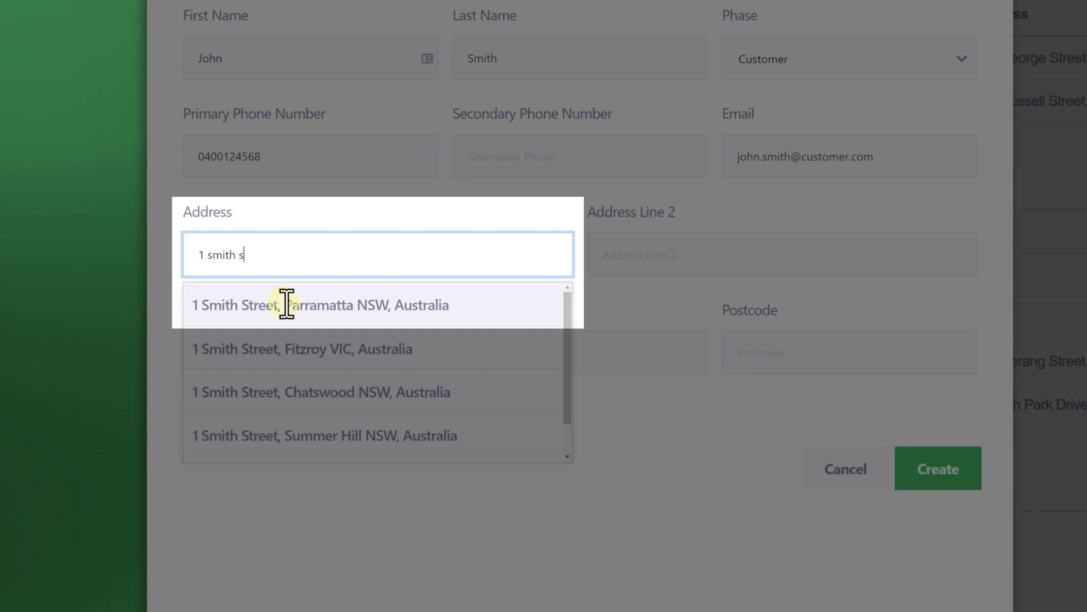
click(287, 304)
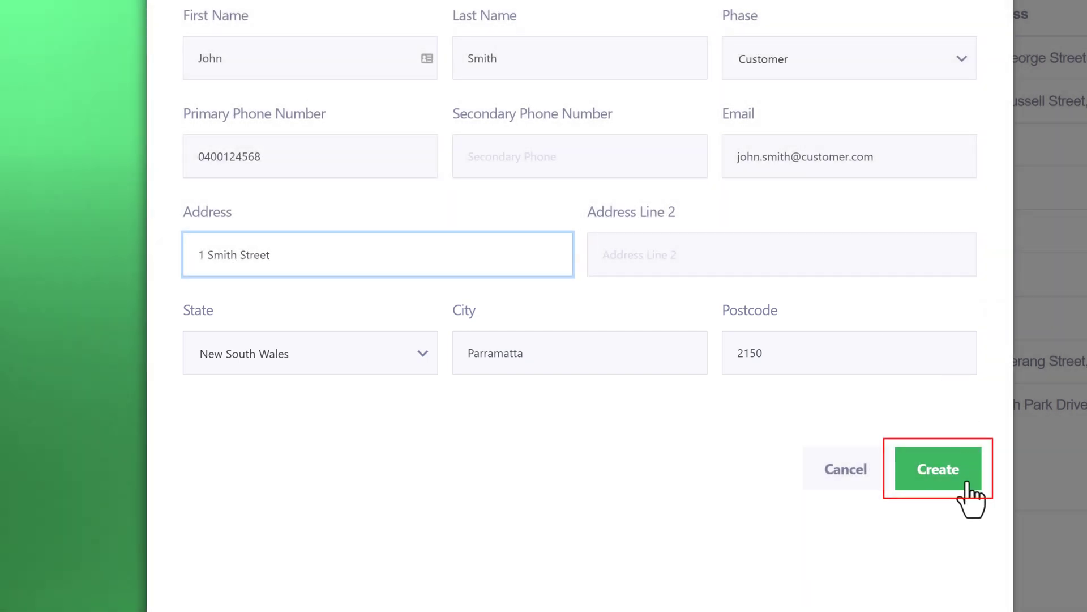
click(967, 480)
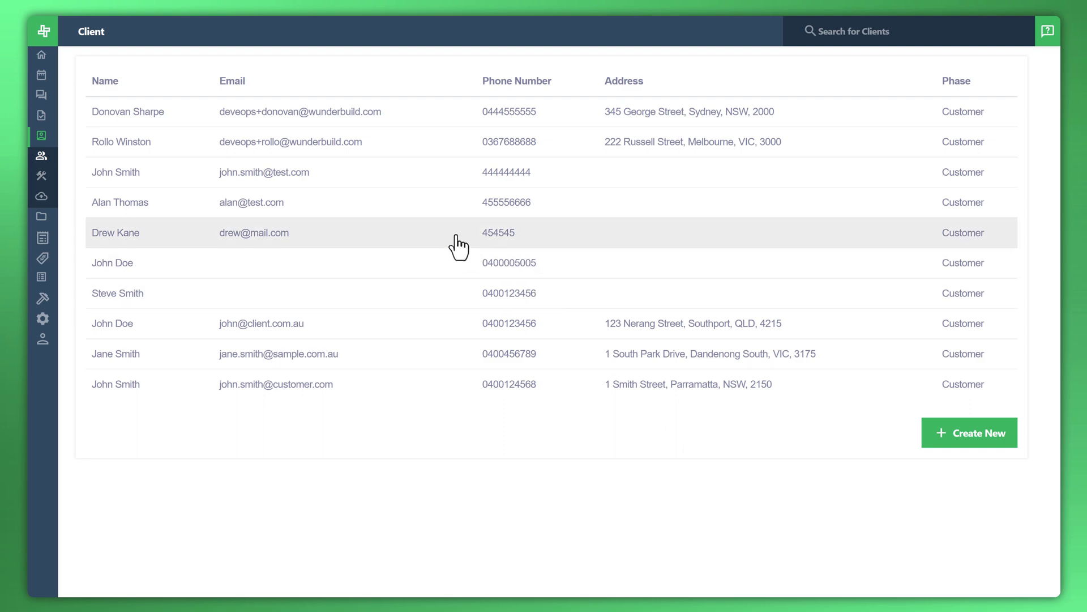
Open the Supplier list from the expanded sidebar.
mouse_move(44, 116)
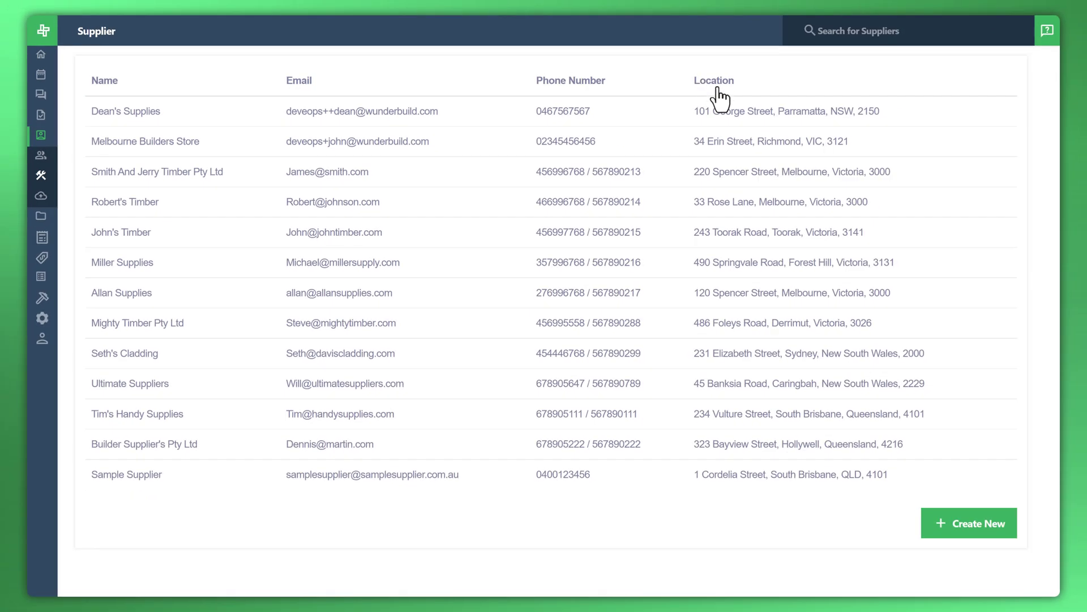
Start a new supplier named Smith's Plumbing and enter its contact person.
click(983, 534)
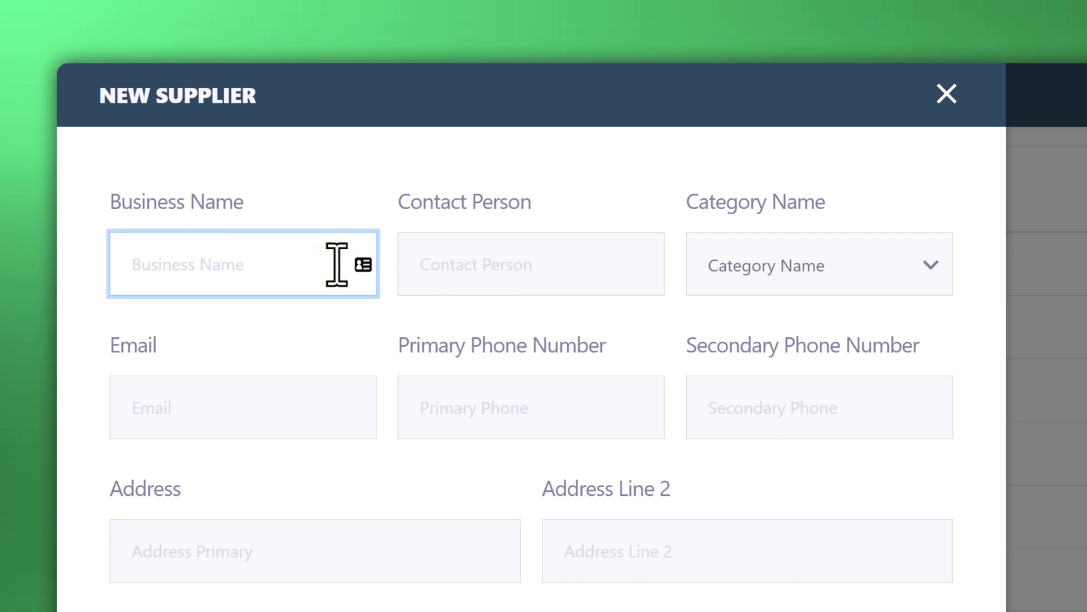
text(Smit)
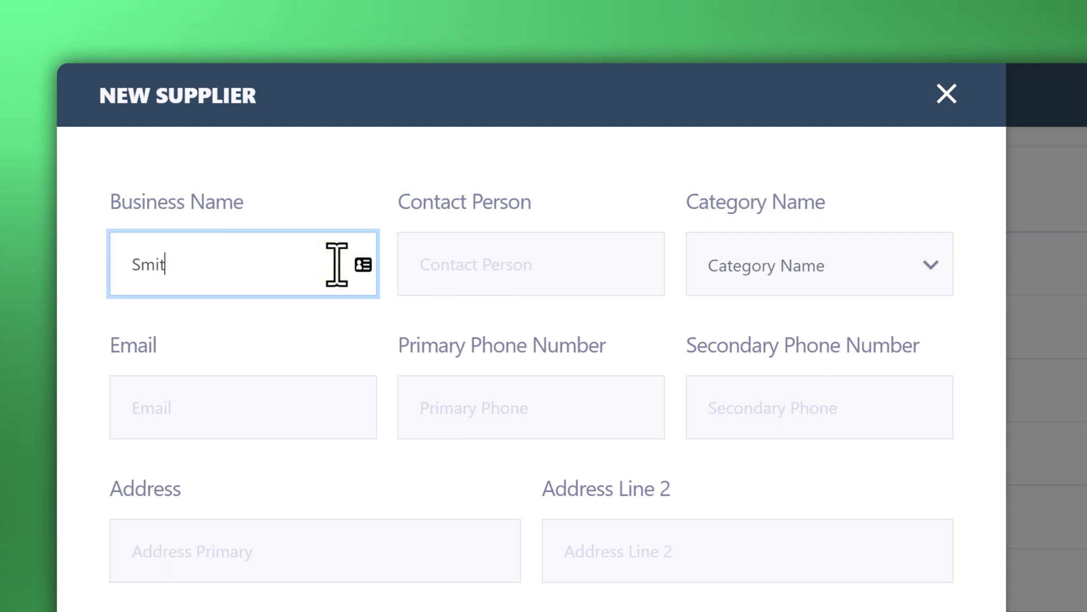
text(h's Plumbing)
key(Tab)
Create a new Plumbing supplier category and assign it to the supplier.
key(Tab)
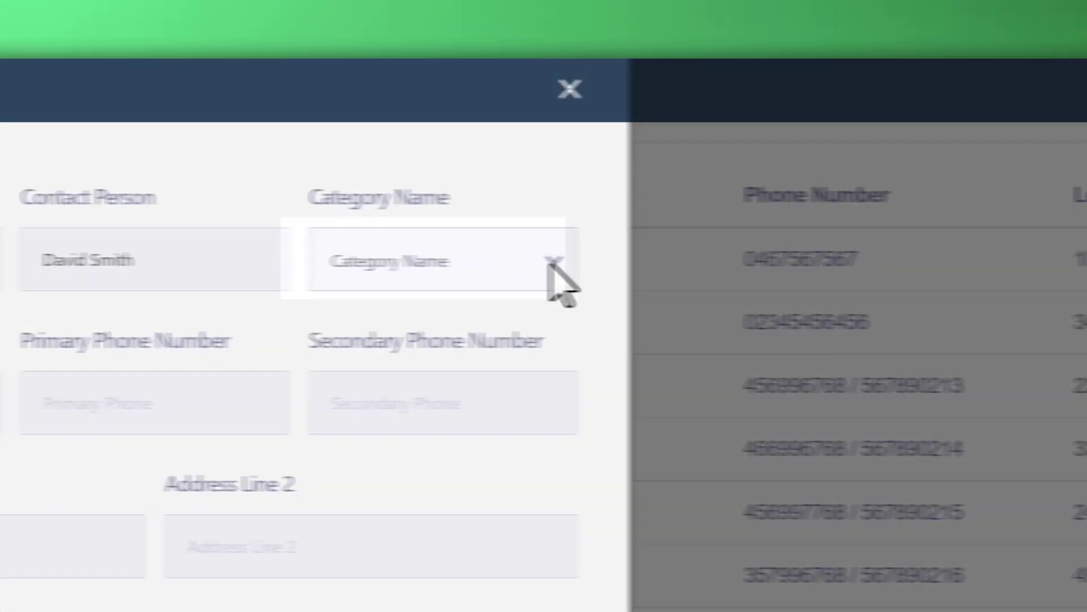
click(930, 265)
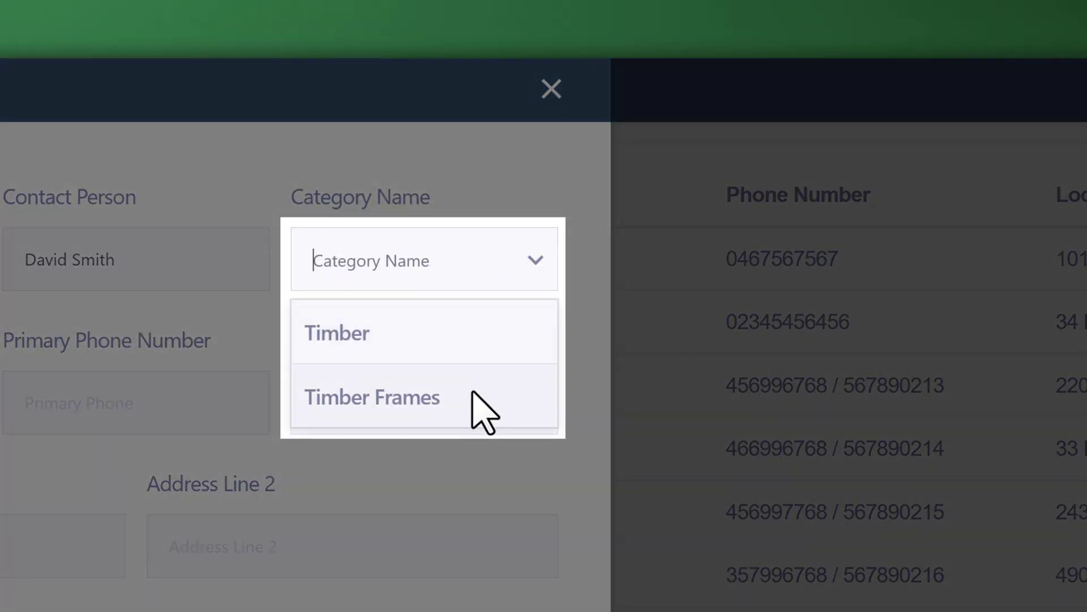
click(503, 262)
text(P)
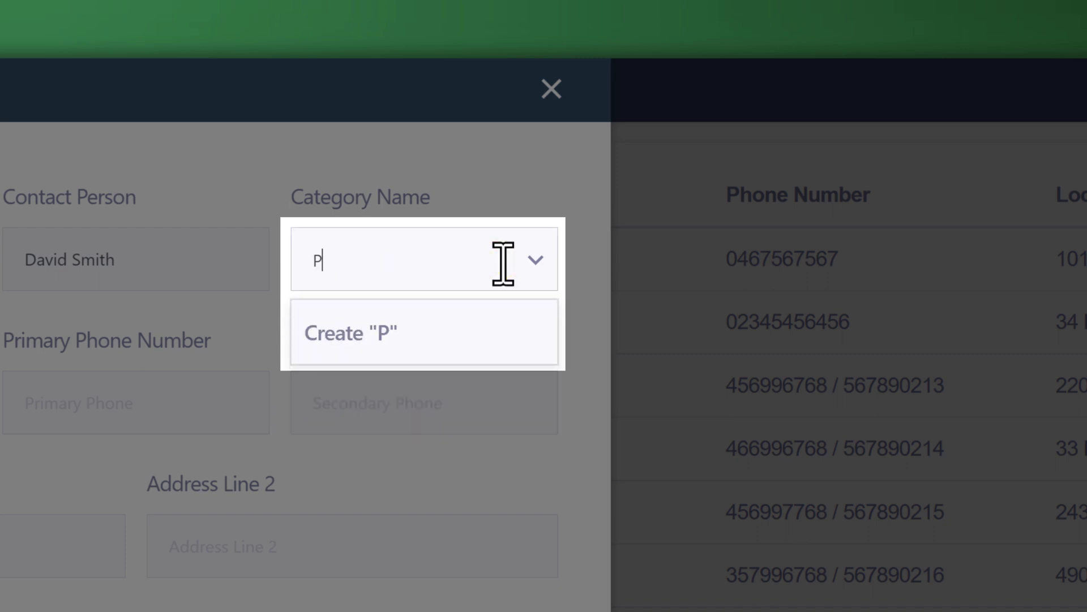
text(lumbing)
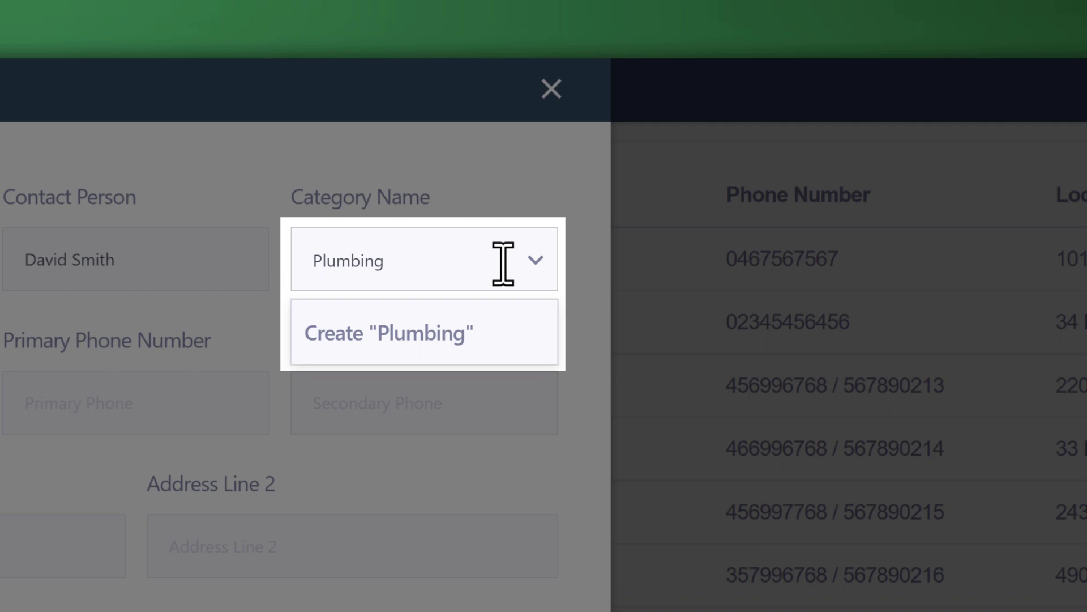
click(432, 334)
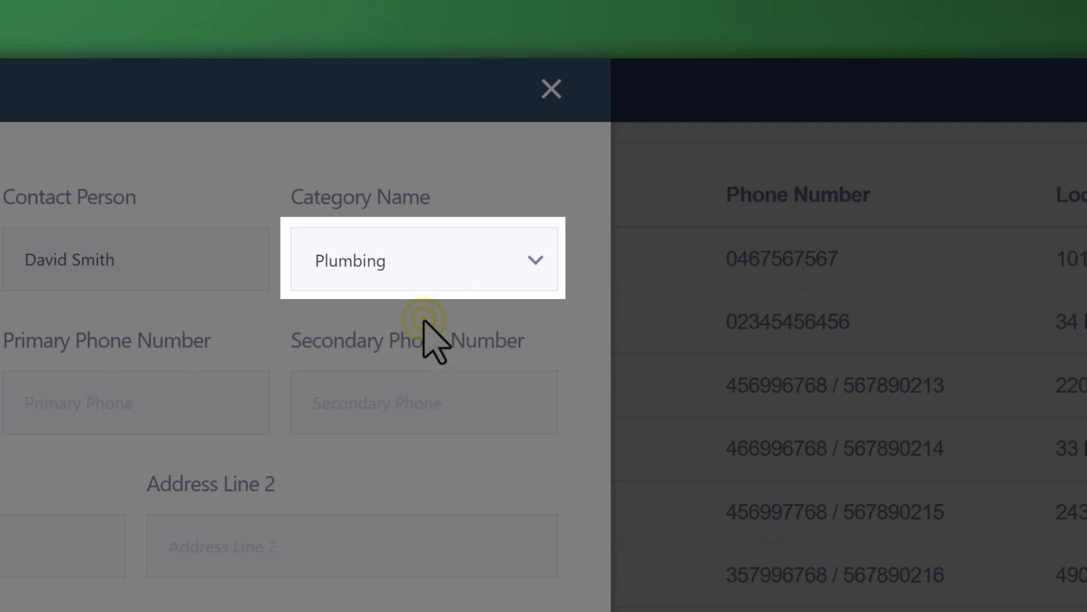
Keep Plumbing as the category and enter the supplier's email and primary phone.
click(538, 261)
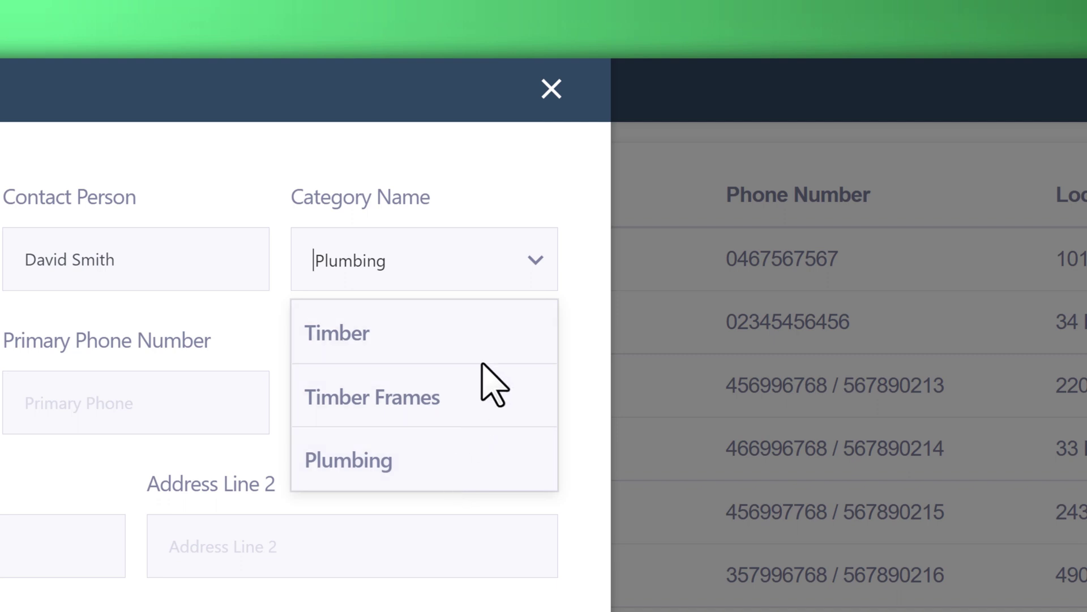
click(530, 265)
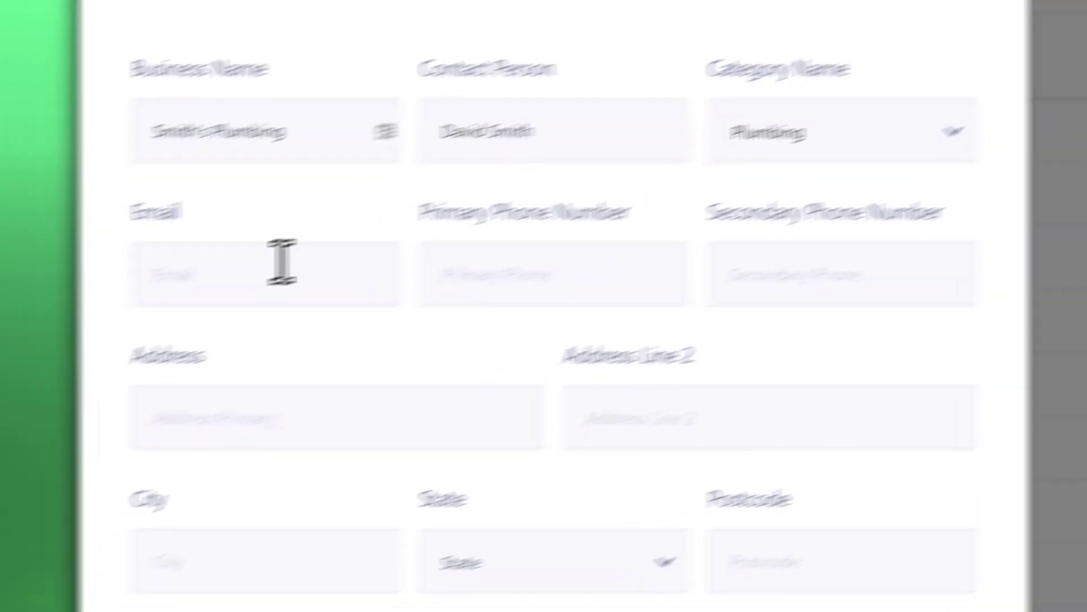
click(296, 239)
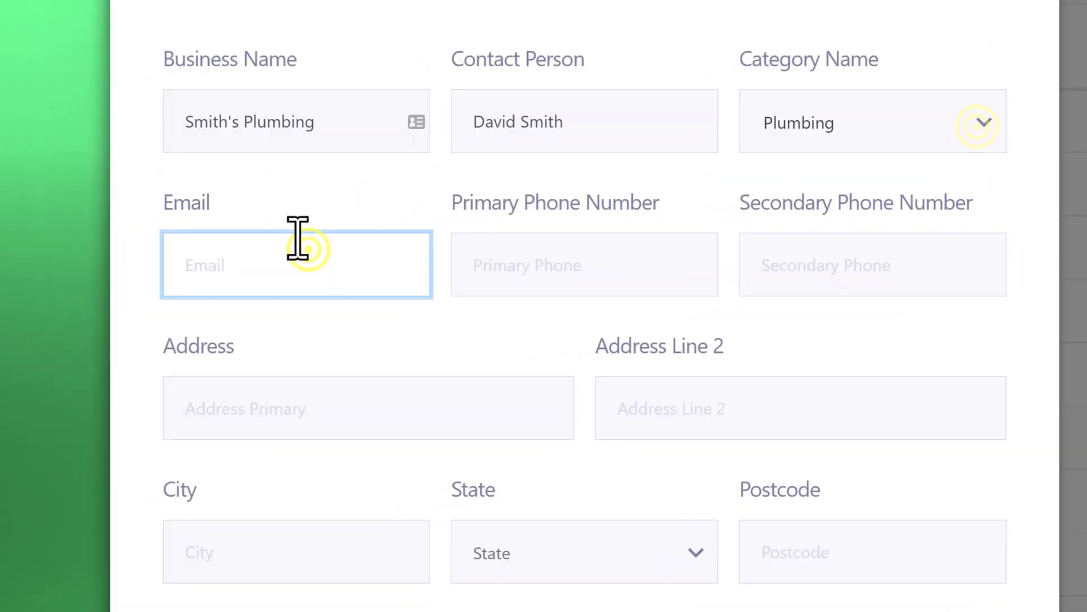
key(Tab)
text(0400123456)
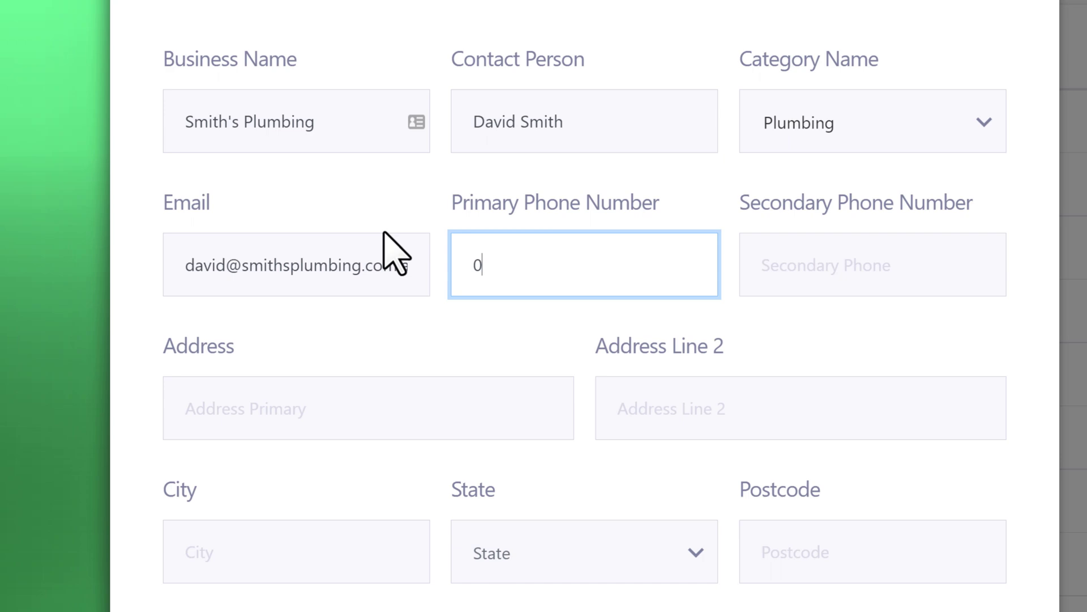
Fill the street address from the Parramatta suggestion and save the supplier.
click(330, 407)
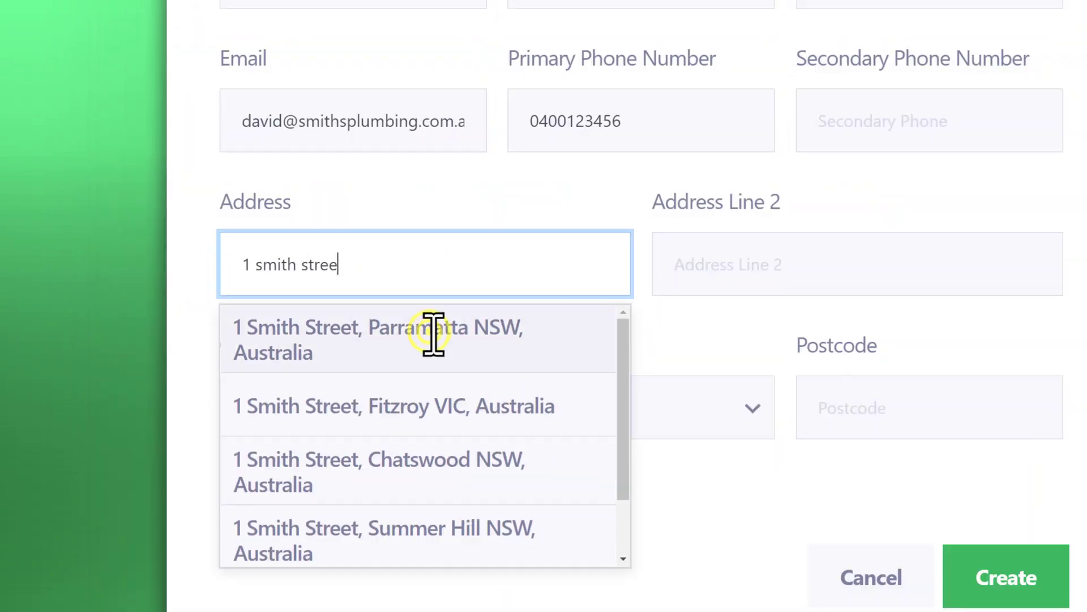
click(377, 462)
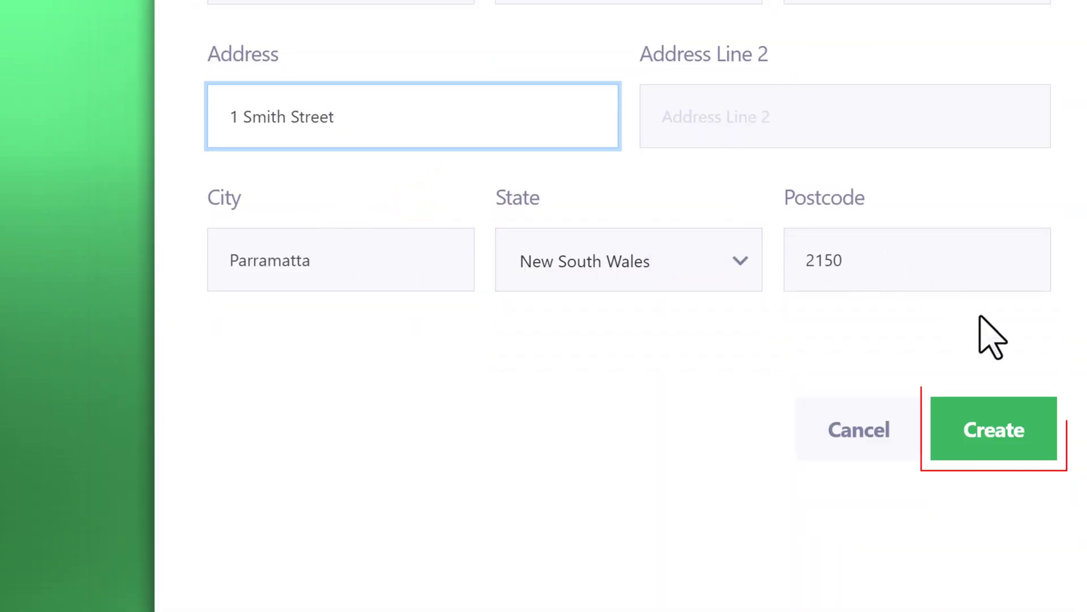
click(1028, 416)
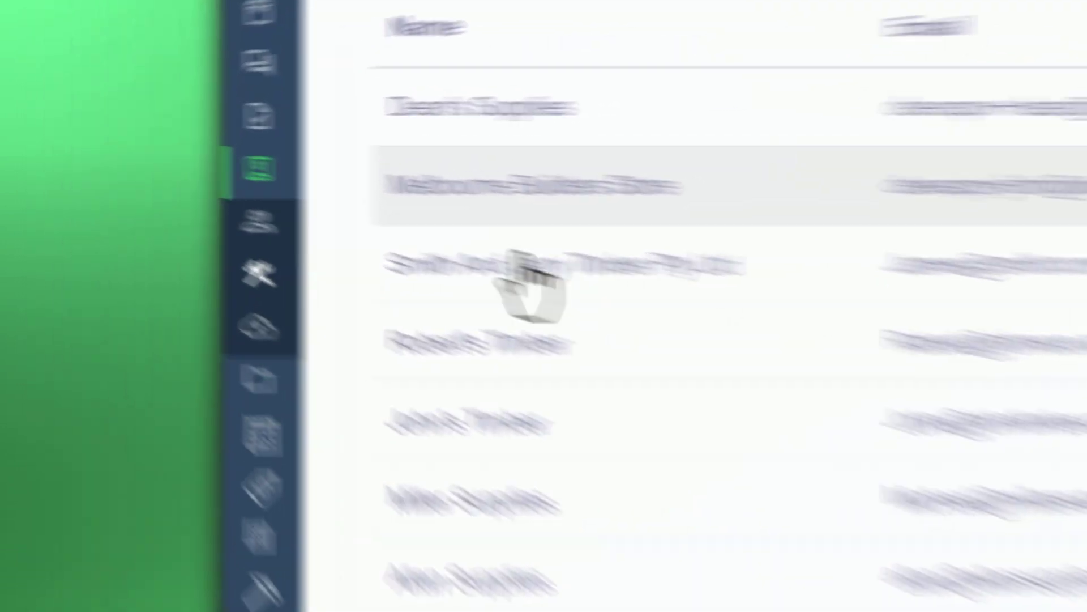
mouse_move(261, 276)
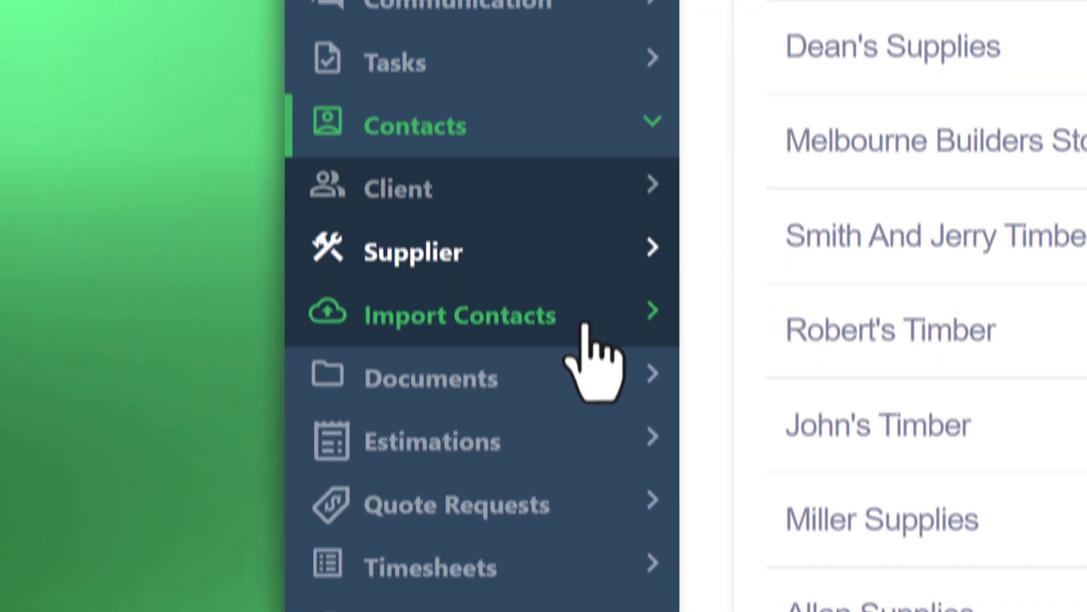
Upload Sample Suppliers.xlsx on the Import Contacts page.
click(589, 375)
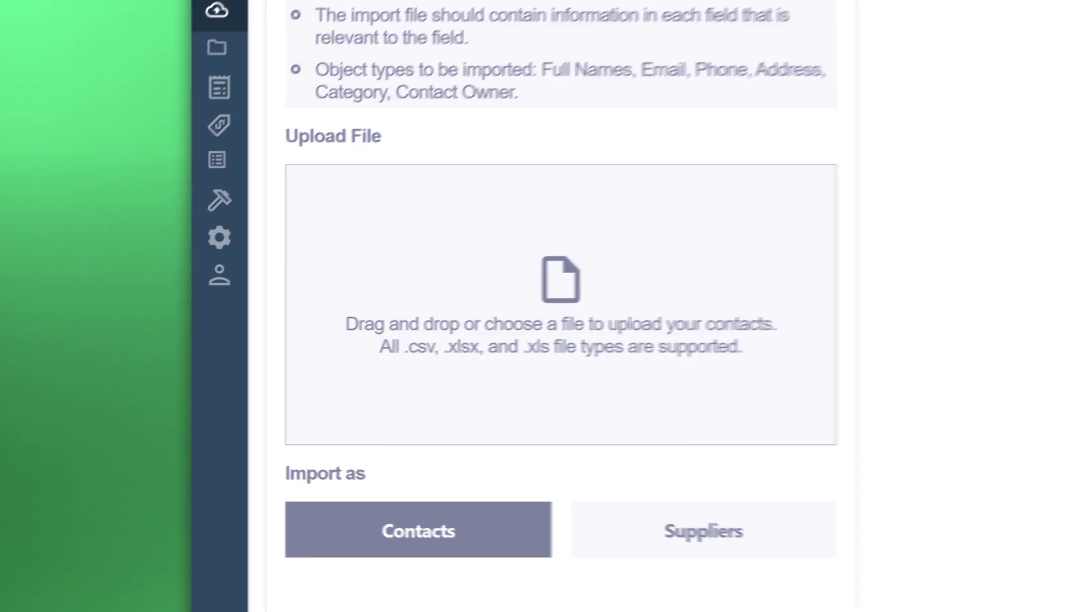
drag(409, 438, 564, 336)
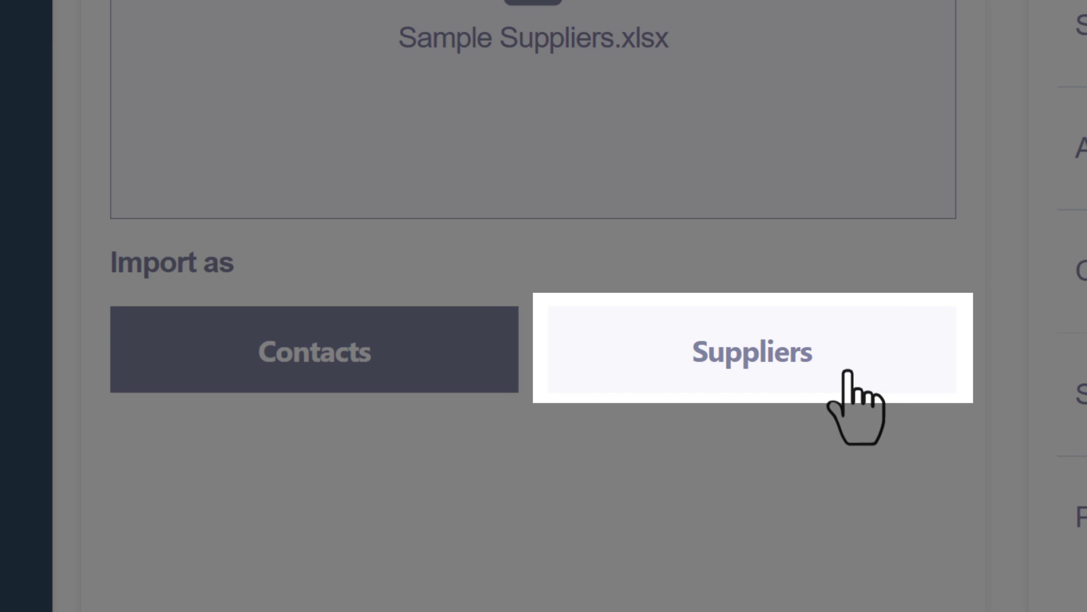
Import the uploaded file as Suppliers to reach the Map Data table.
click(848, 369)
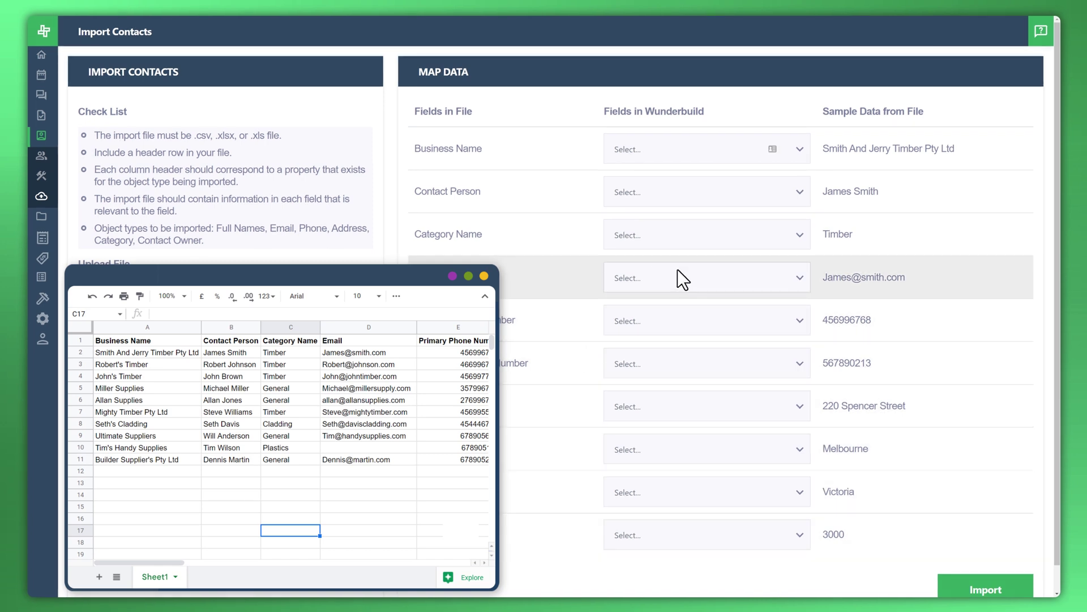
Map Category Name to Category ID, plus Business Name and Contact Person to their fields.
click(803, 234)
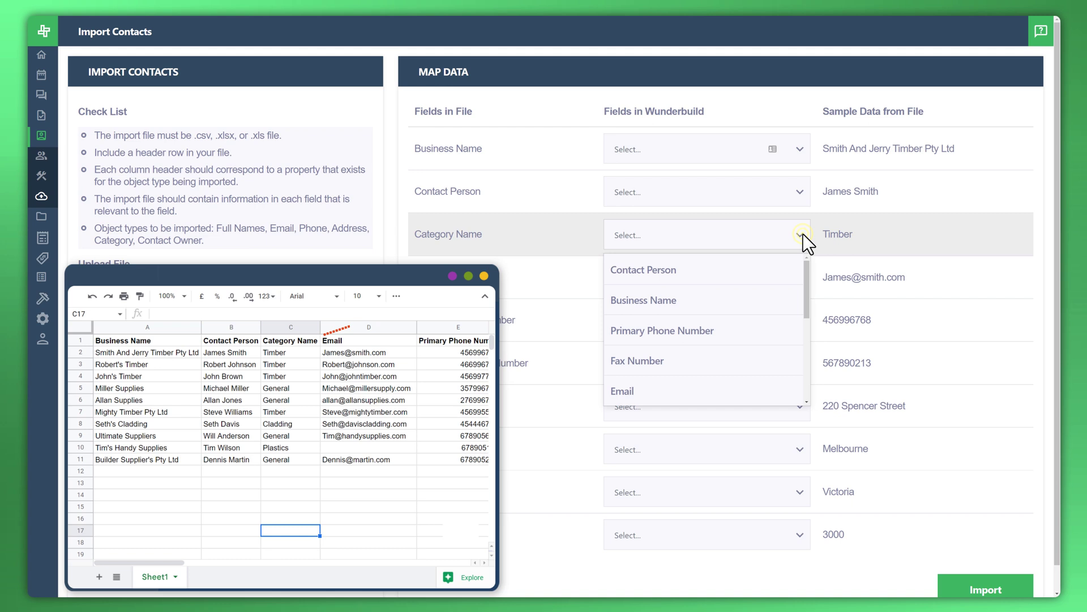
scroll(714, 330, down, 3)
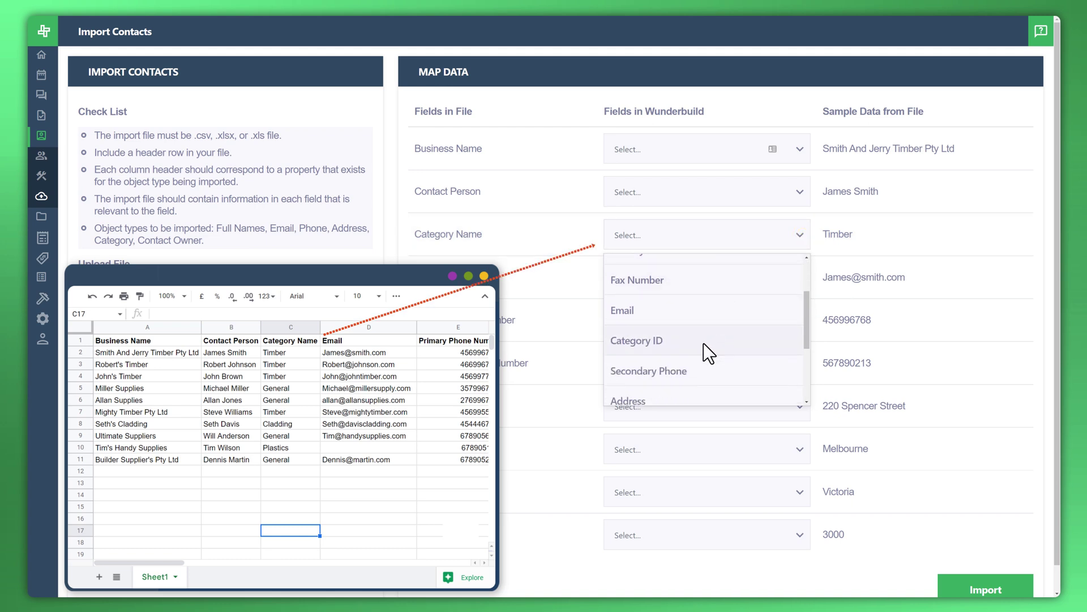
click(704, 342)
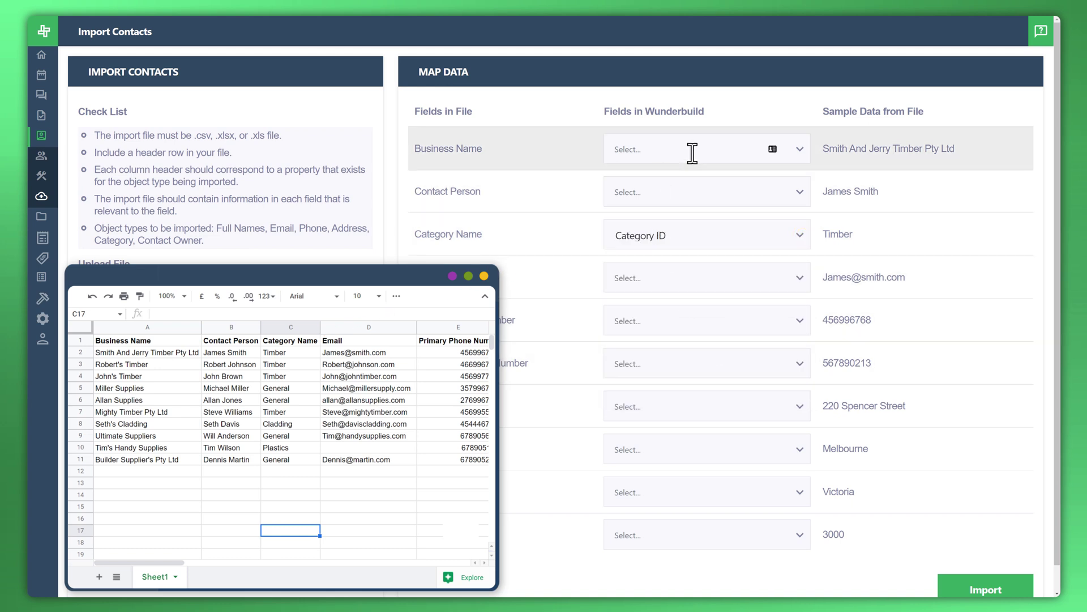
click(800, 149)
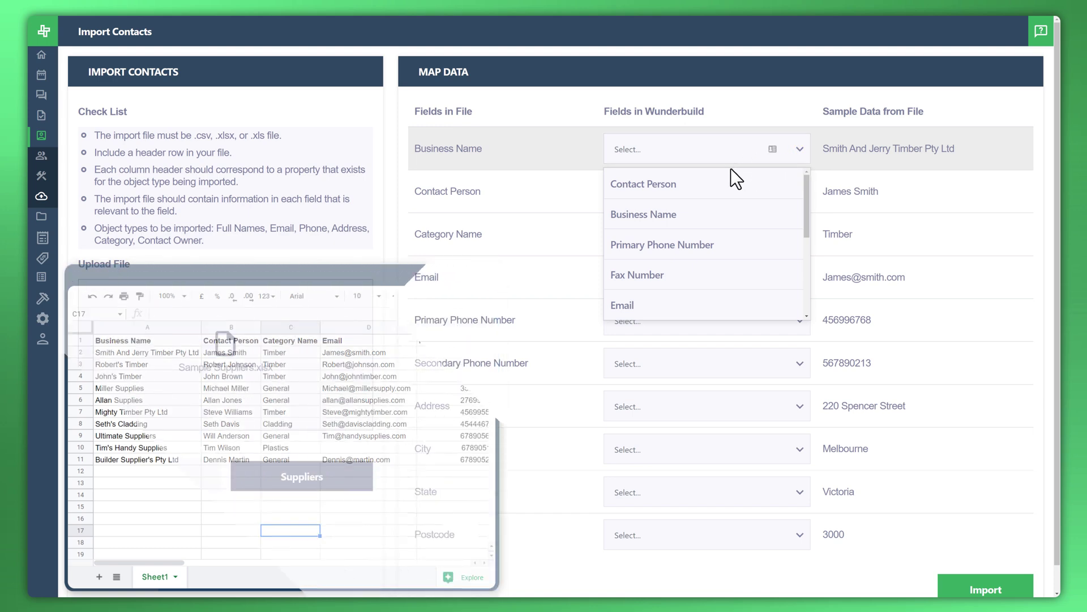
click(678, 217)
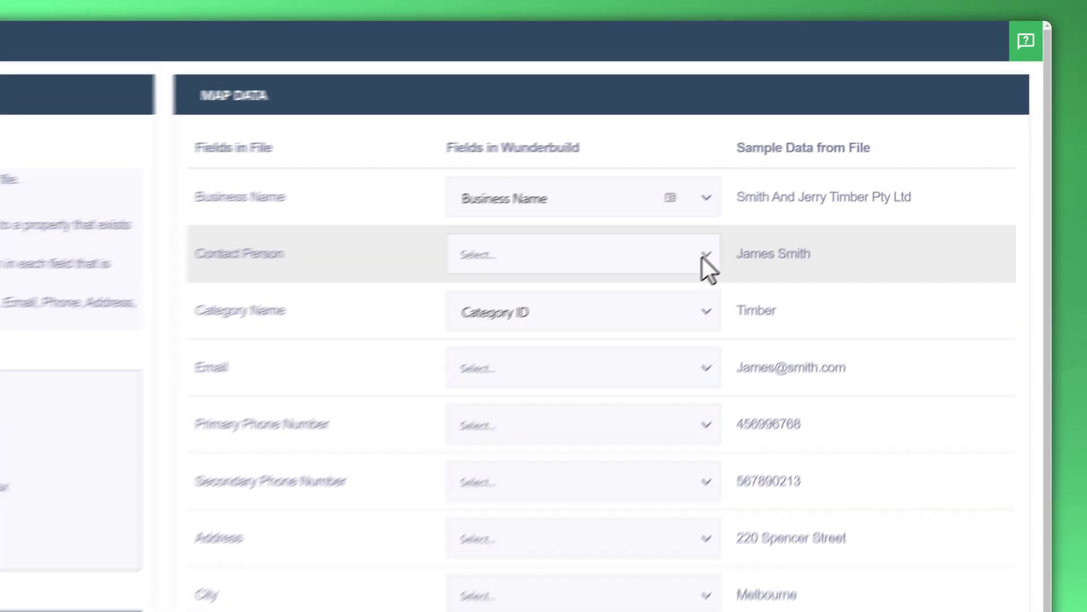
click(798, 193)
click(602, 306)
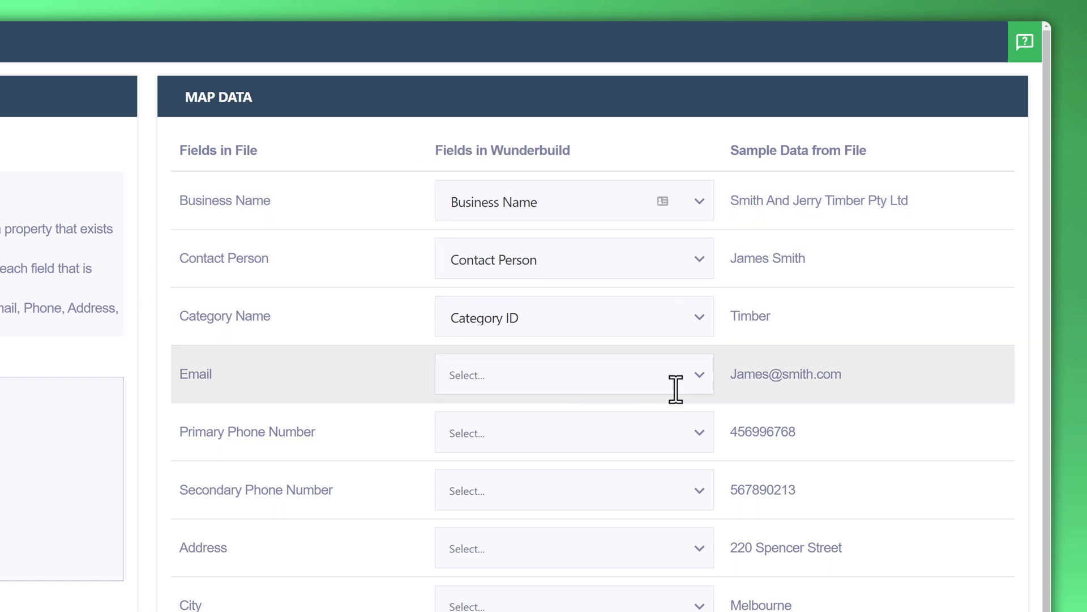
Map the Email, Primary Phone, Secondary Phone and Address columns to matching fields.
click(700, 374)
click(569, 458)
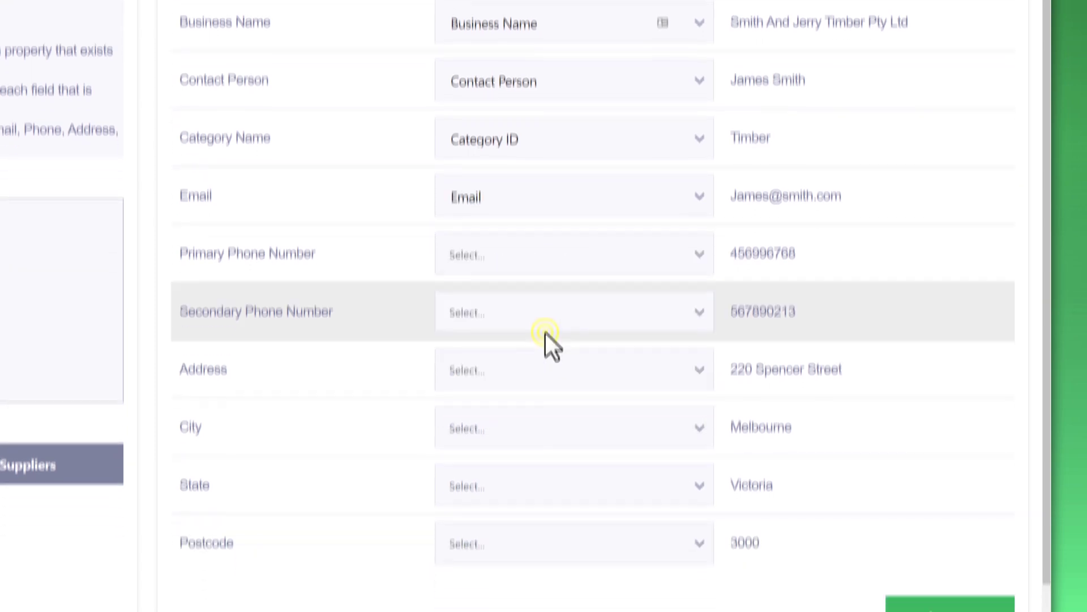
click(700, 187)
click(529, 235)
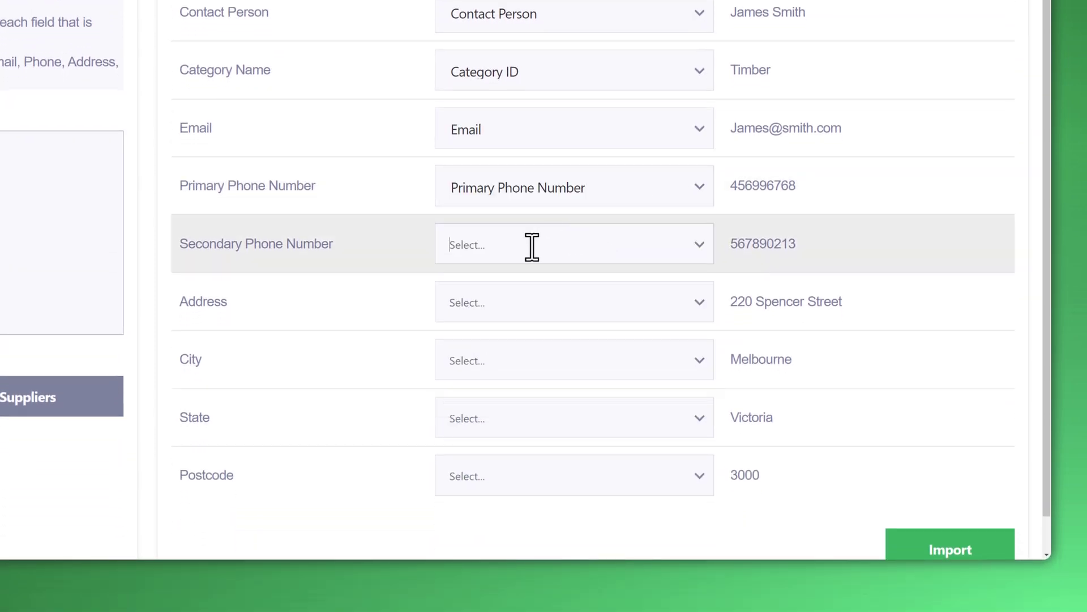
click(529, 245)
text(sec)
click(524, 291)
click(524, 307)
click(551, 354)
Map the City, State and Postcode columns, then run the supplier import.
click(551, 364)
text(c)
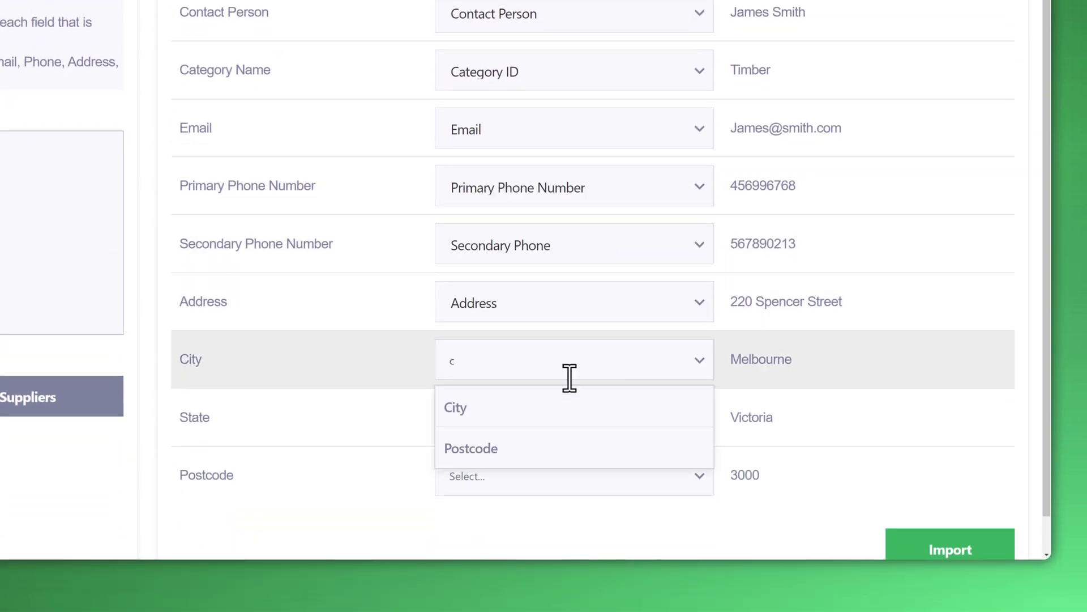
click(570, 407)
click(510, 418)
click(507, 469)
text(po)
click(513, 523)
scroll(623, 481, down, 1)
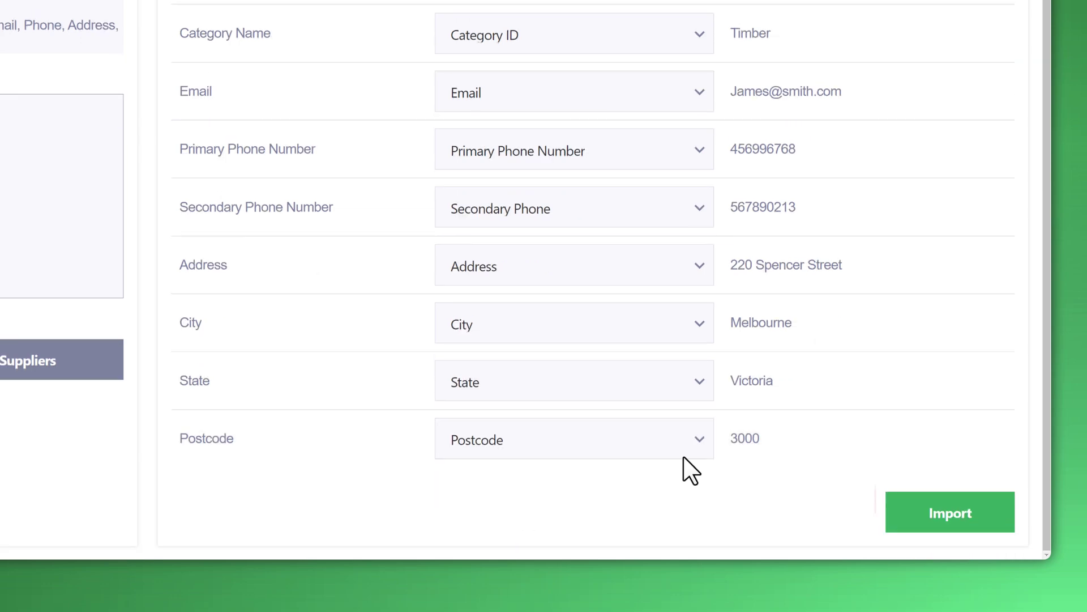
click(998, 526)
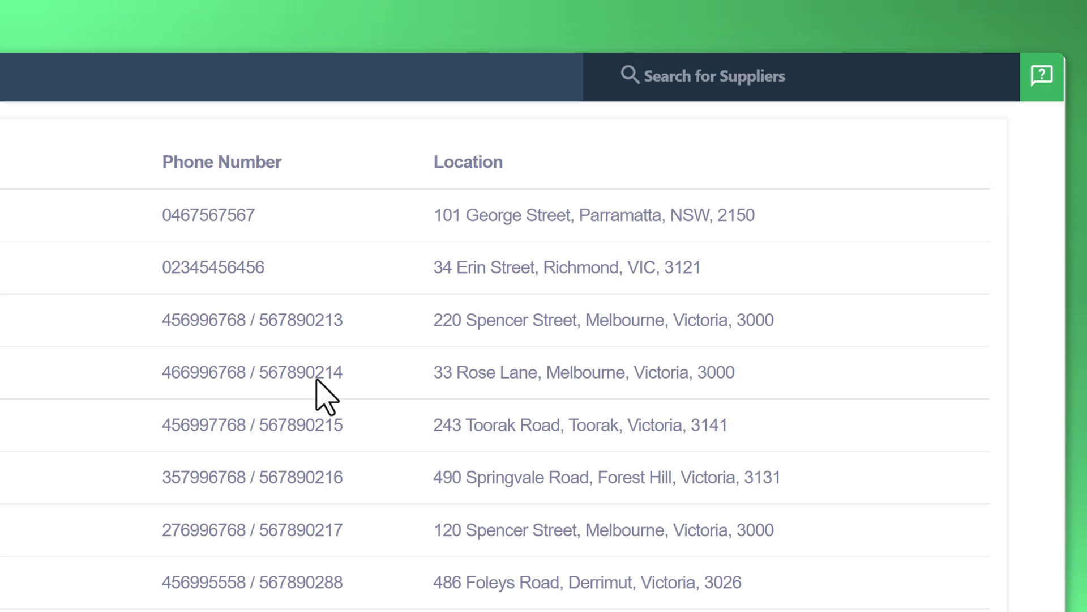
Search suppliers for 'plu' and open the Smith's Plumbing profile.
click(832, 76)
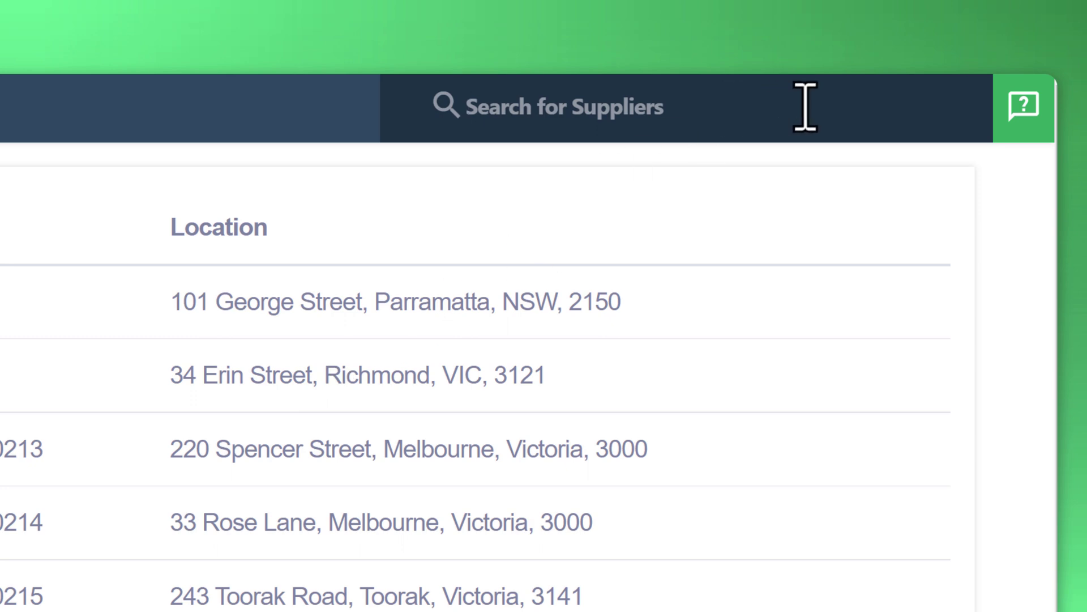
text(plu)
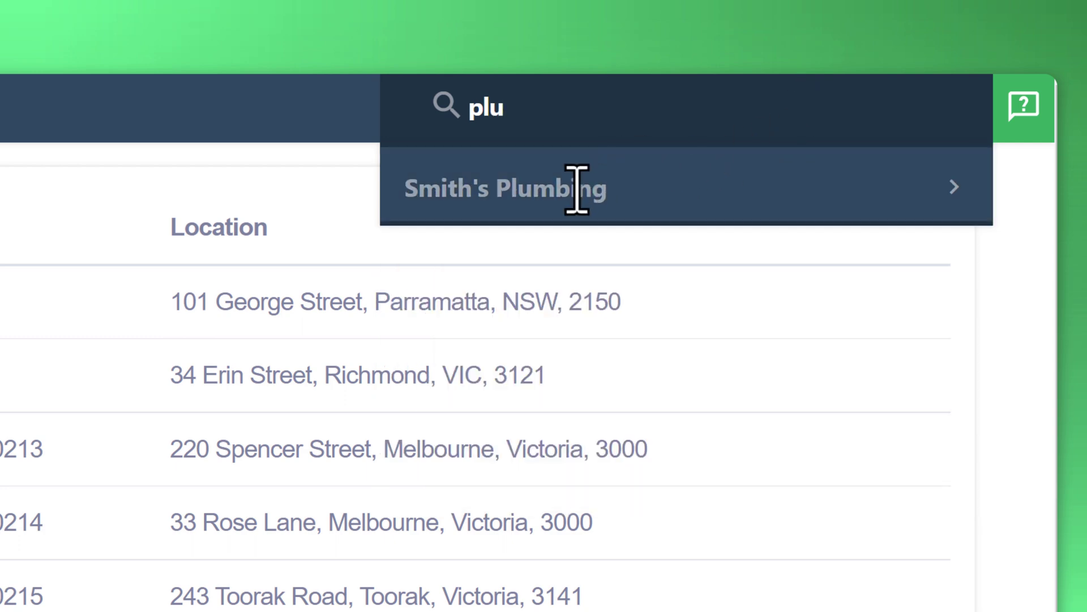
click(555, 187)
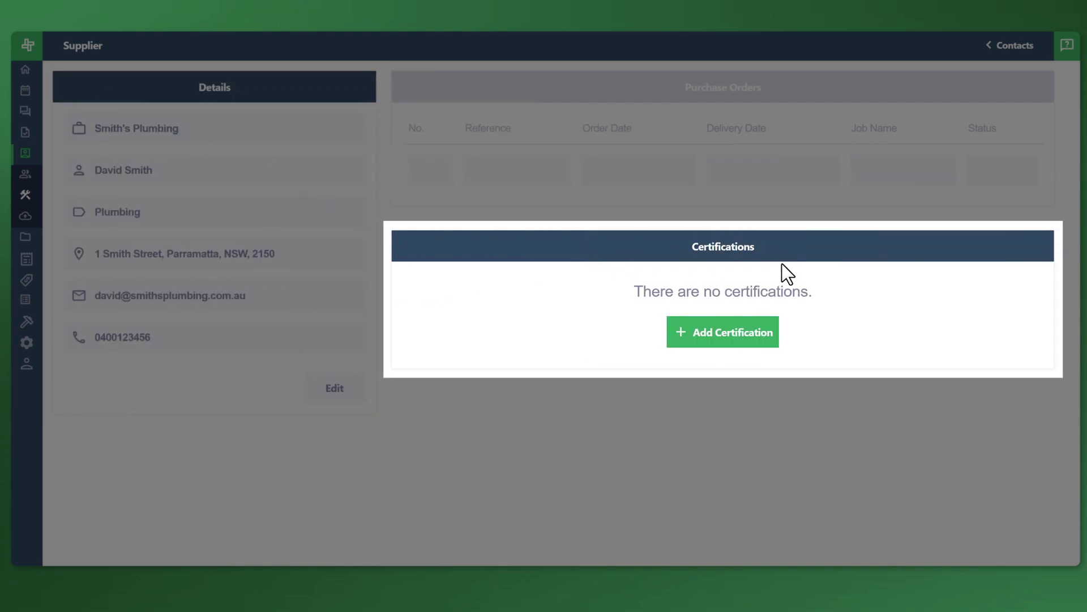
Start a new certification named 'Builders Certificate' of type Certificate.
click(765, 340)
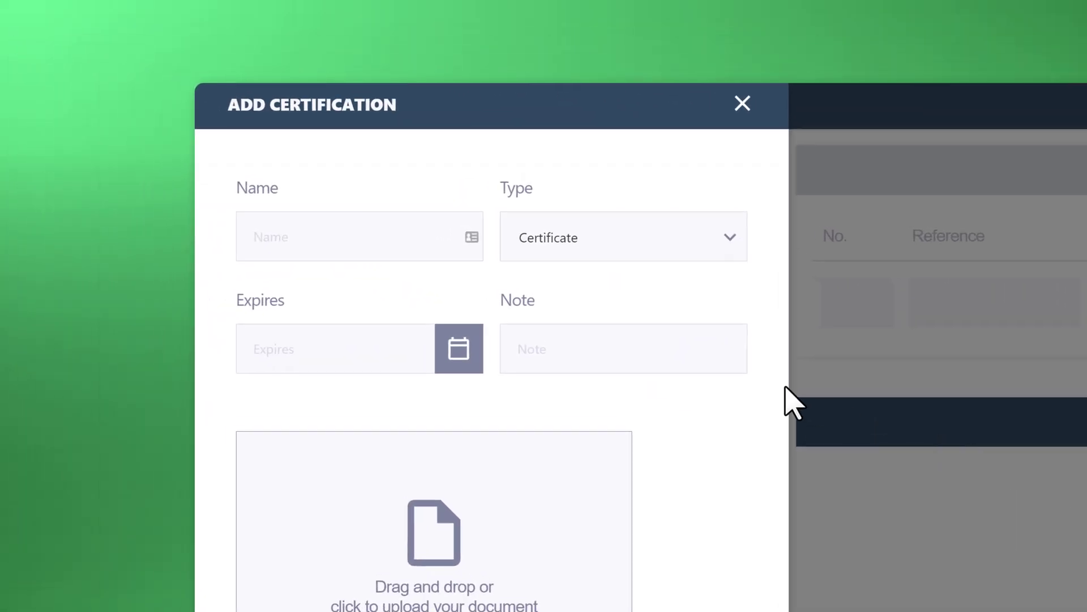
click(350, 244)
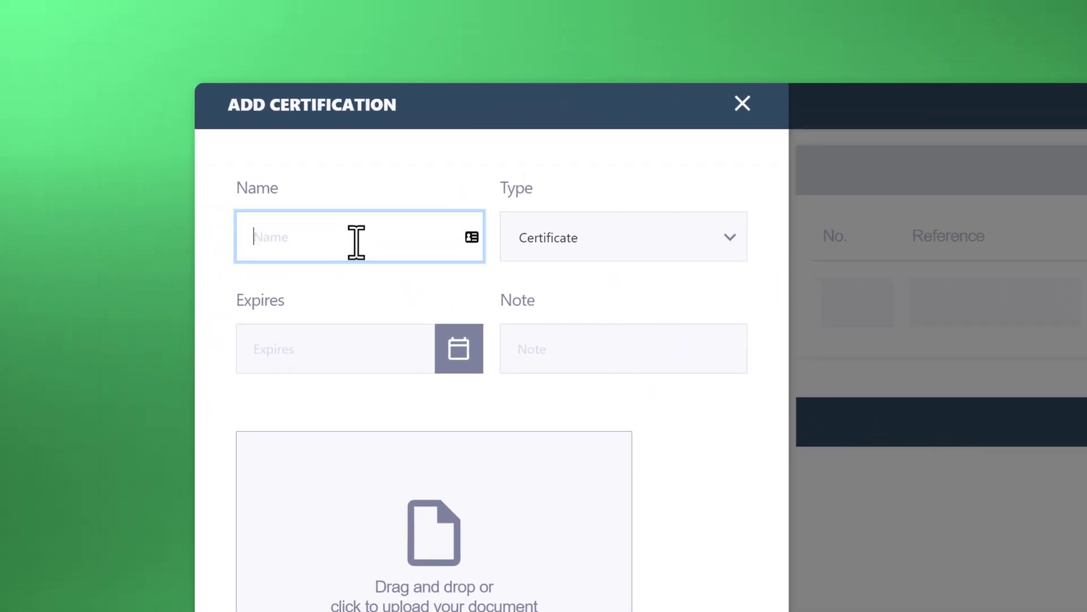
text(Builders Certificate)
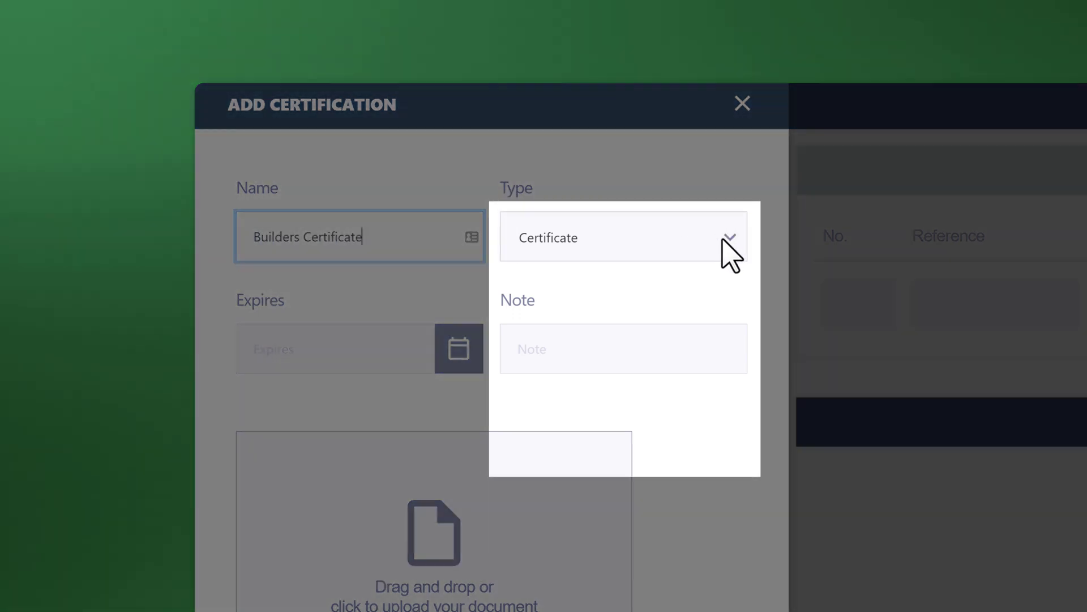
click(722, 239)
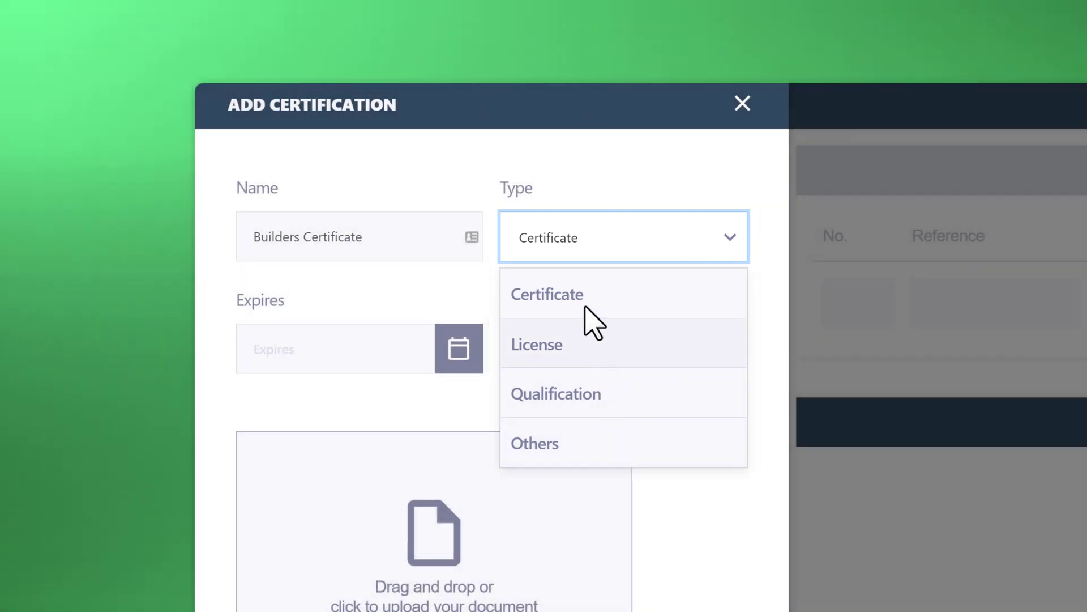
click(583, 295)
Set the certification's expiry date to 03/03/2025.
click(459, 350)
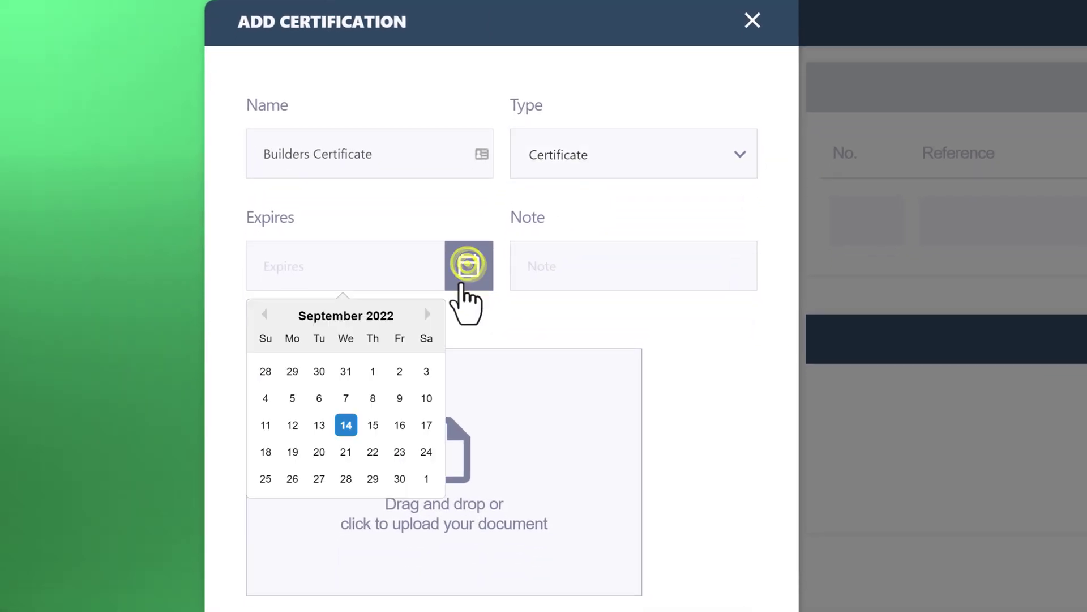
click(428, 314)
click(428, 314)
click(428, 313)
click(427, 314)
click(427, 314)
click(428, 314)
click(400, 371)
text(5)
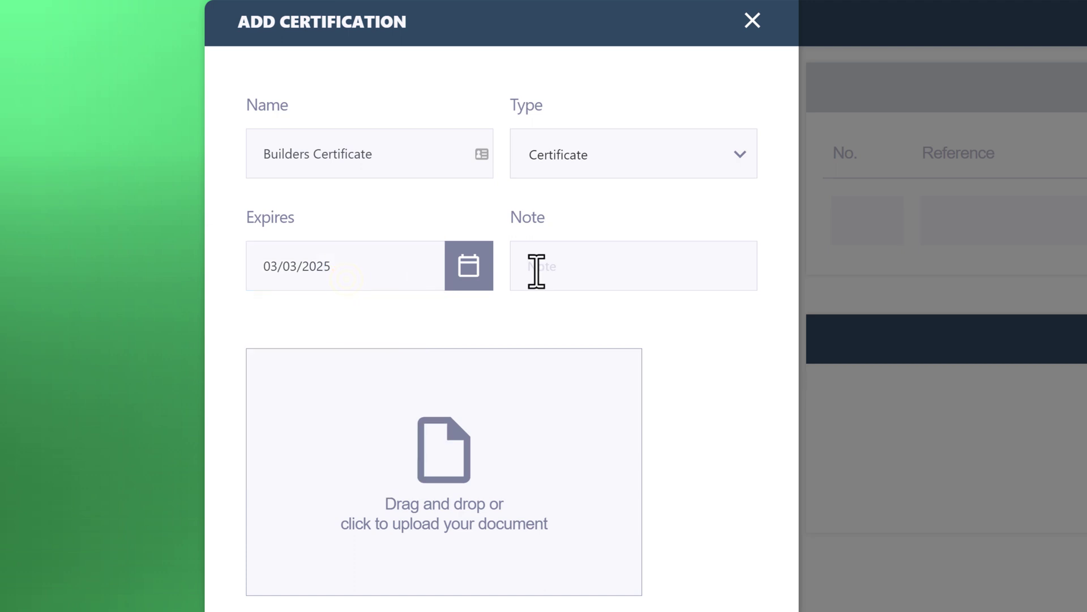
Add the note 'Obtained in Australia', attach Building-certificates.jpg, and create the certification.
click(589, 266)
text(Obtained in Austr)
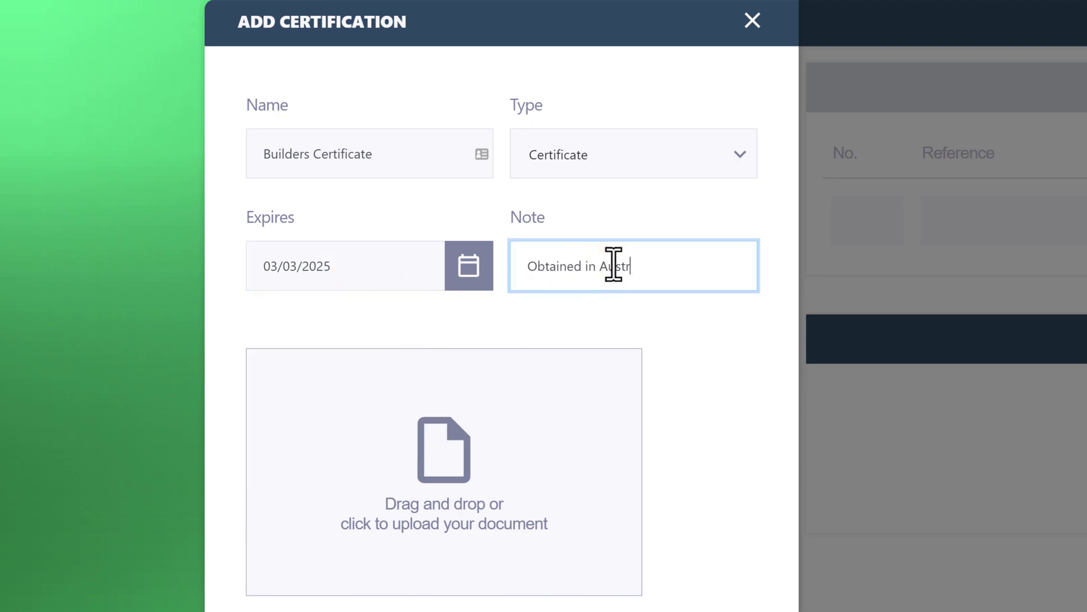
text(alia)
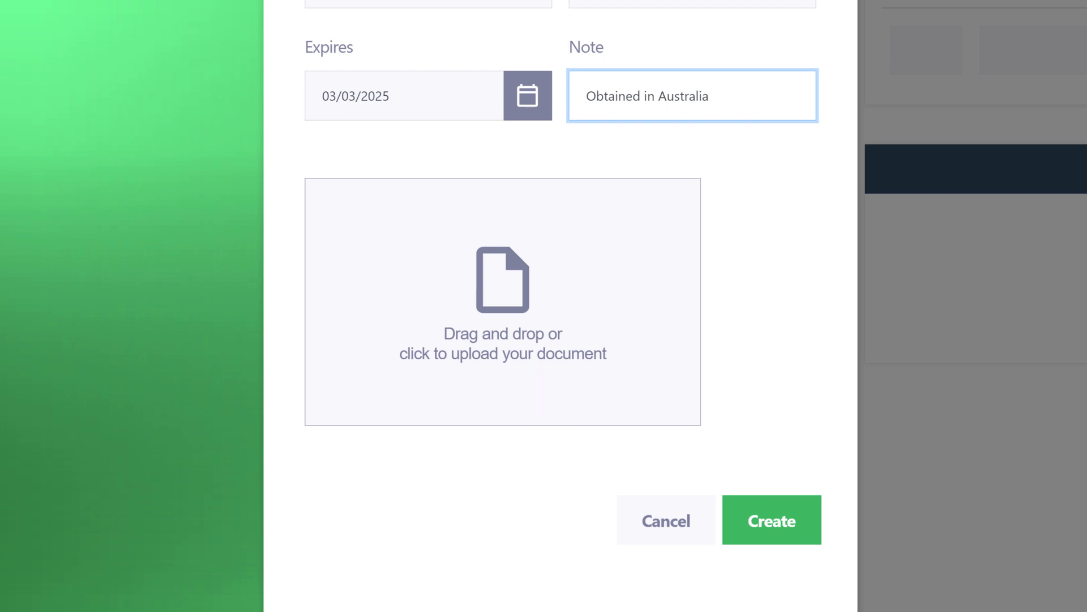
drag(444, 603, 481, 359)
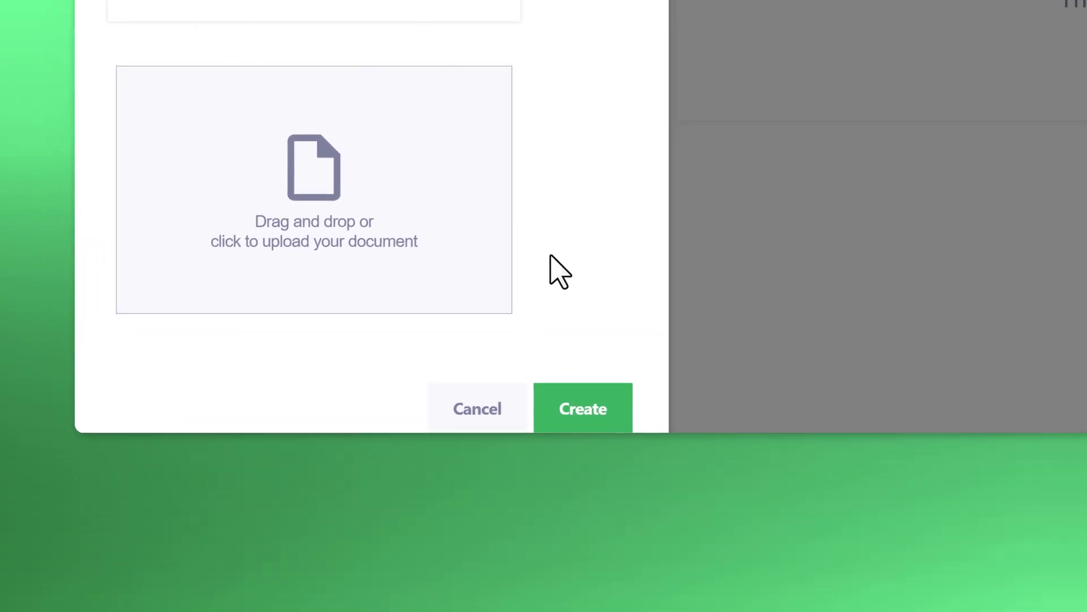
click(594, 422)
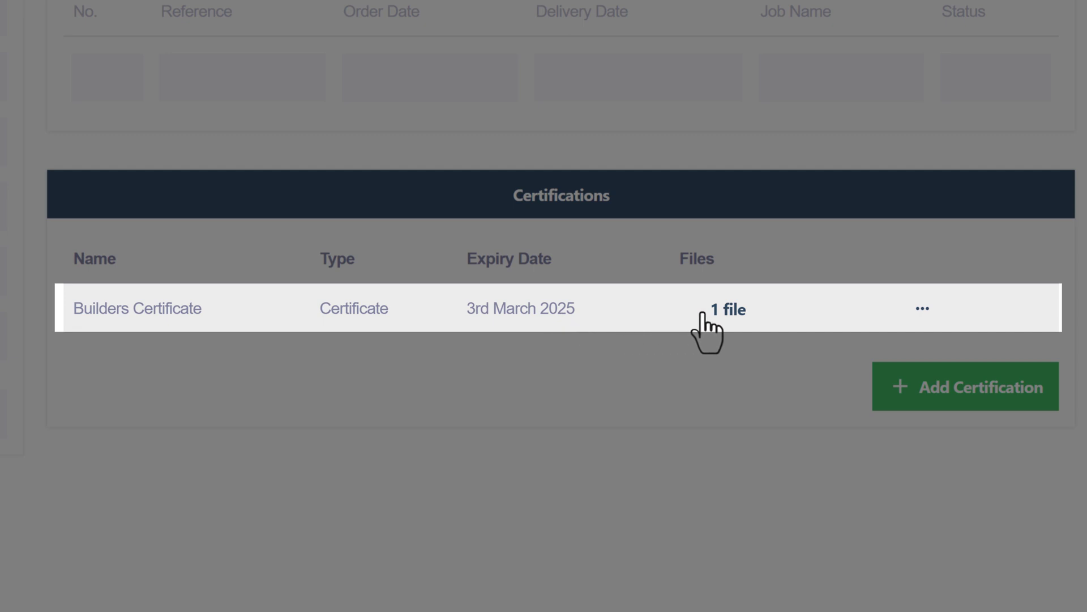
click(927, 310)
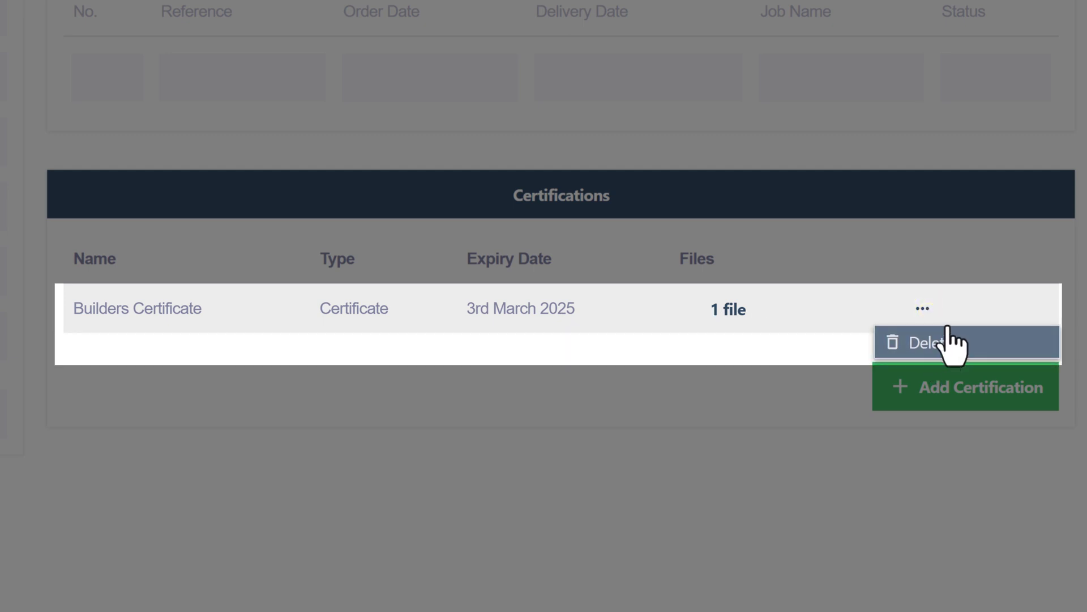
click(964, 307)
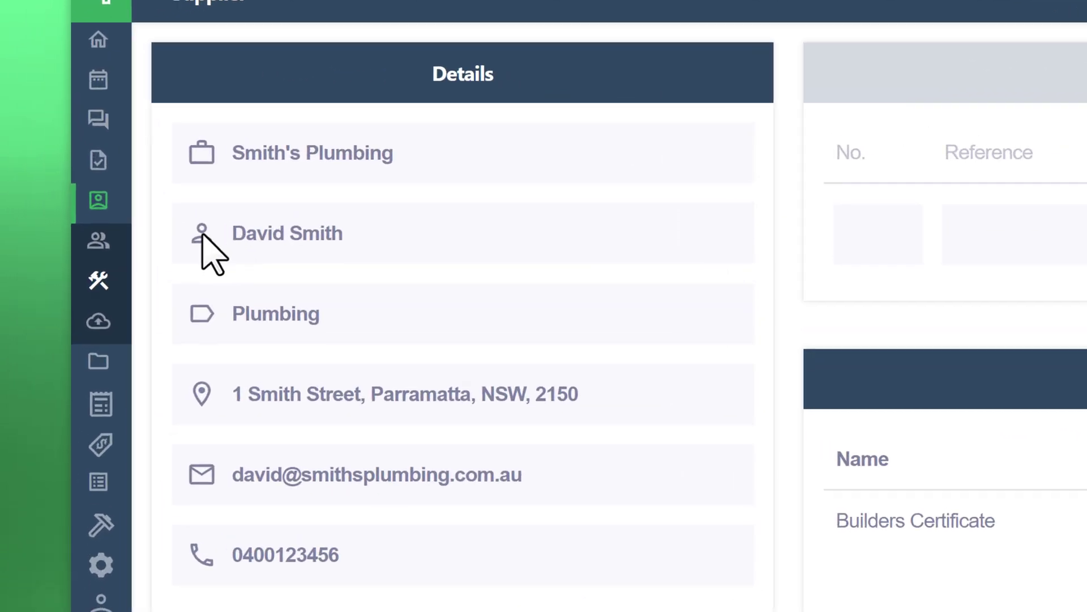
Open the chosen client's profile from the Contacts > Client list.
mouse_move(105, 244)
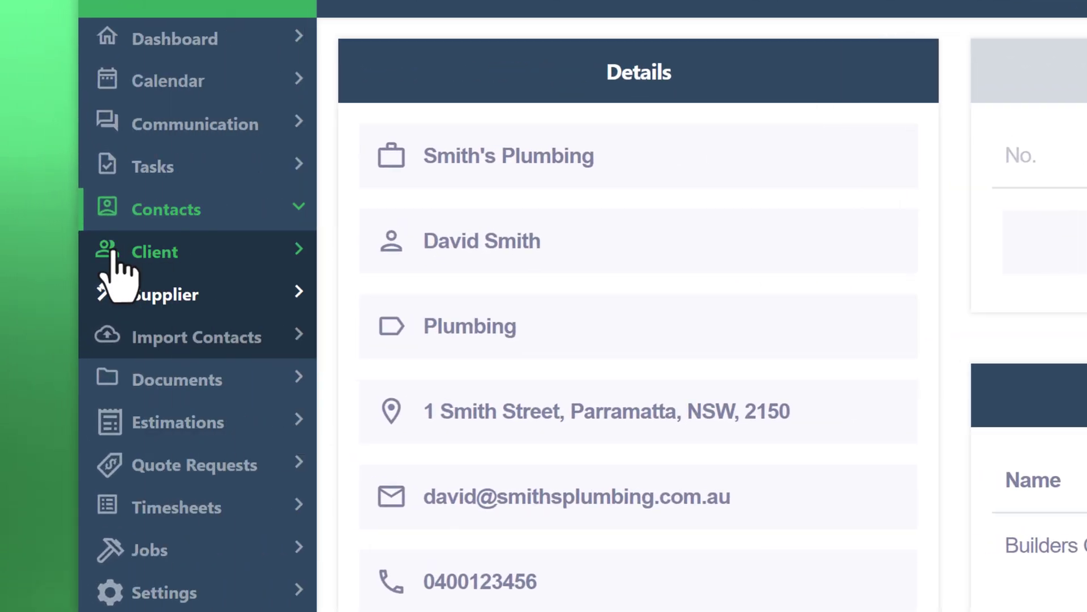
click(142, 250)
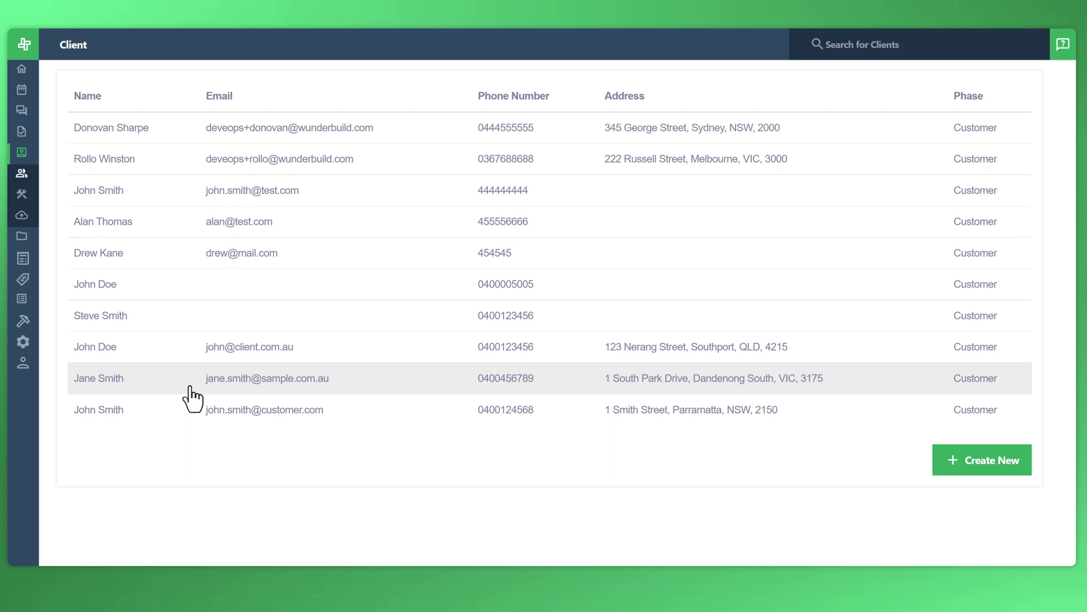
click(189, 387)
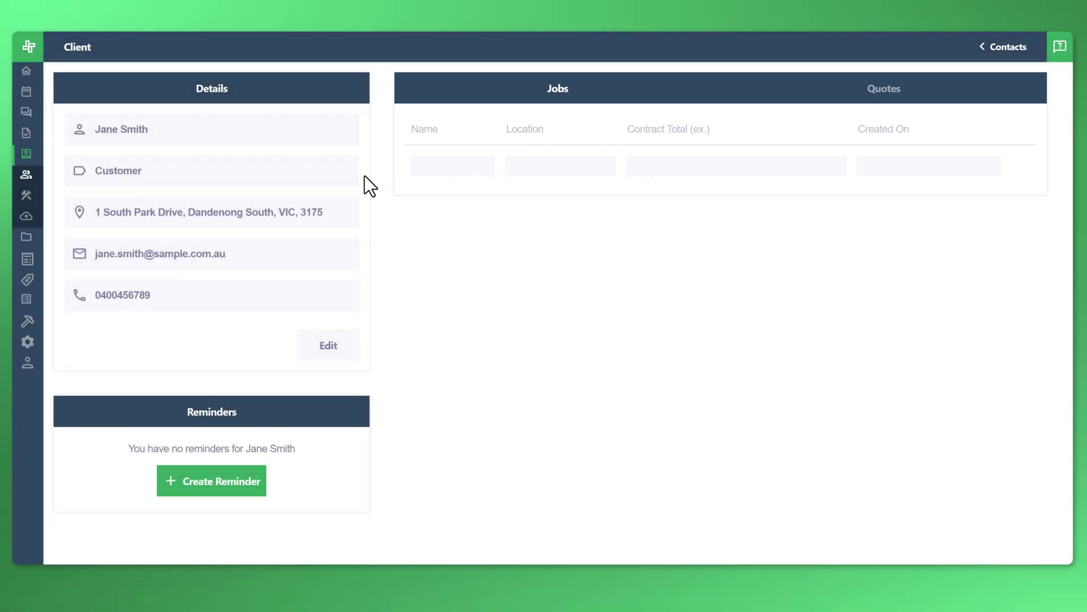
Start a reminder titled about contacting the client on floor tiles, noting delivery in a week.
click(227, 484)
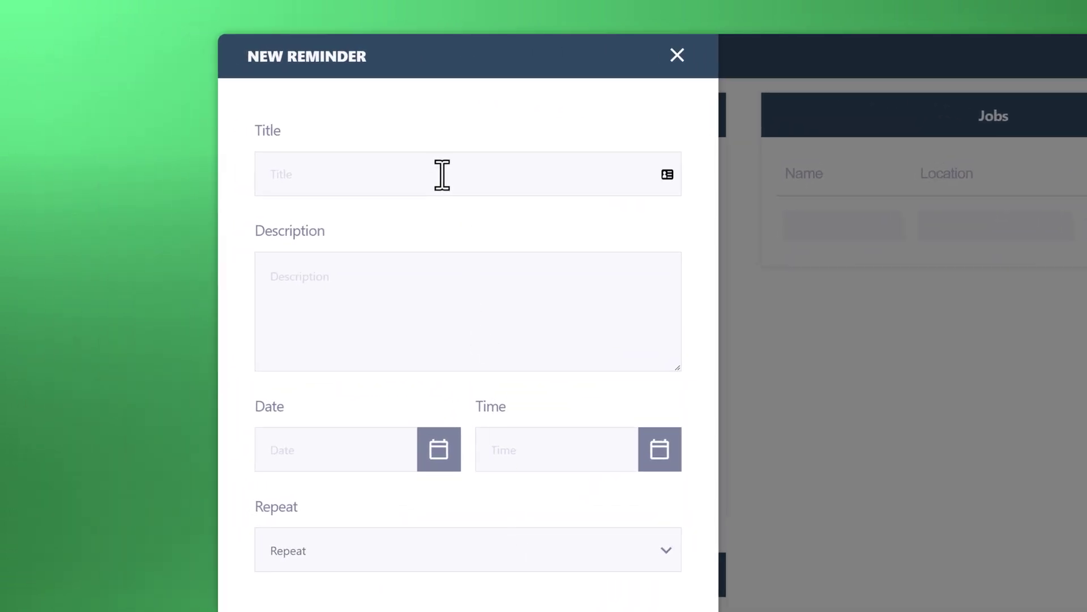
click(445, 174)
text(C)
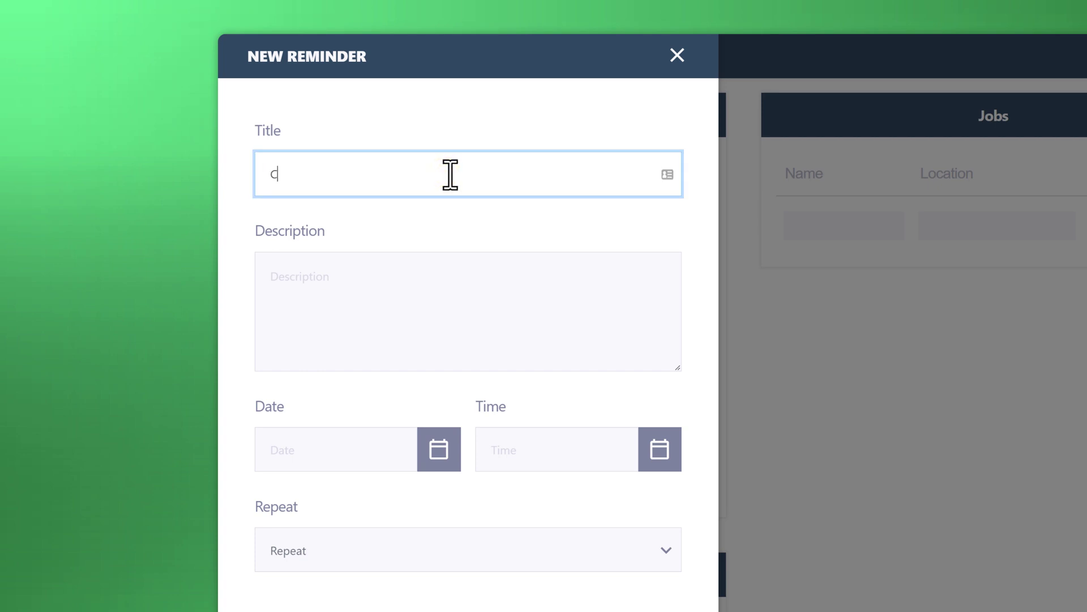
text(ontact Jane regarding floor tiles)
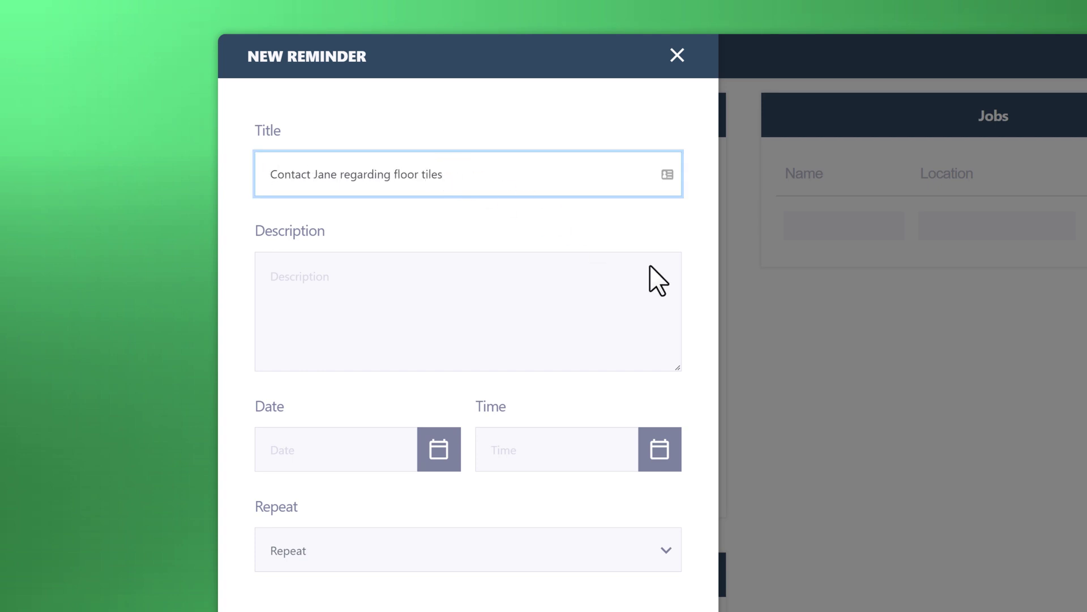
click(659, 275)
text(Advise the floor tiles are to )
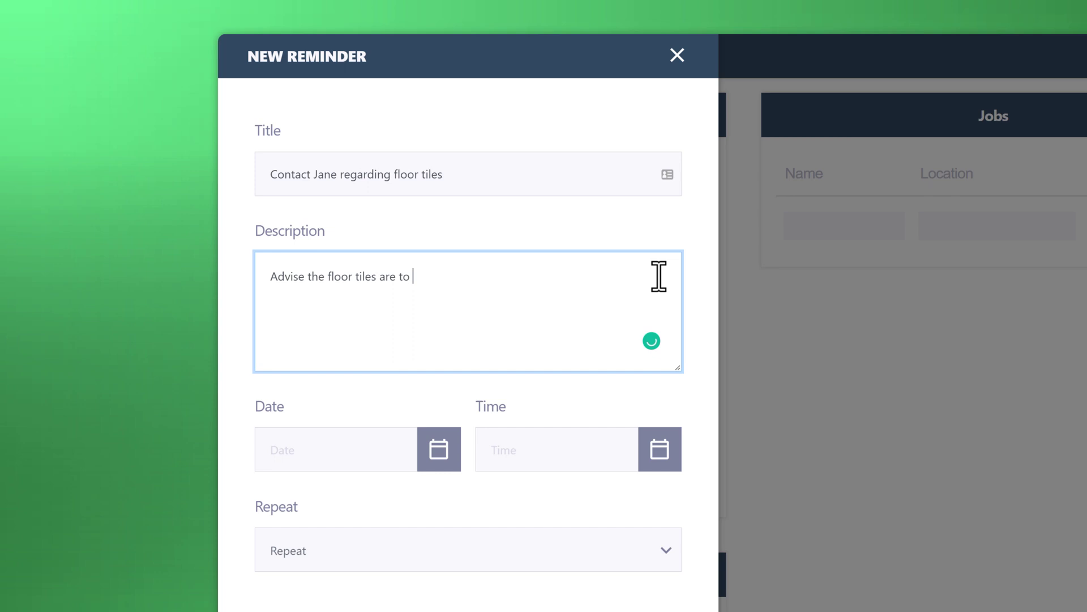
text(be delivered in a weeks time.)
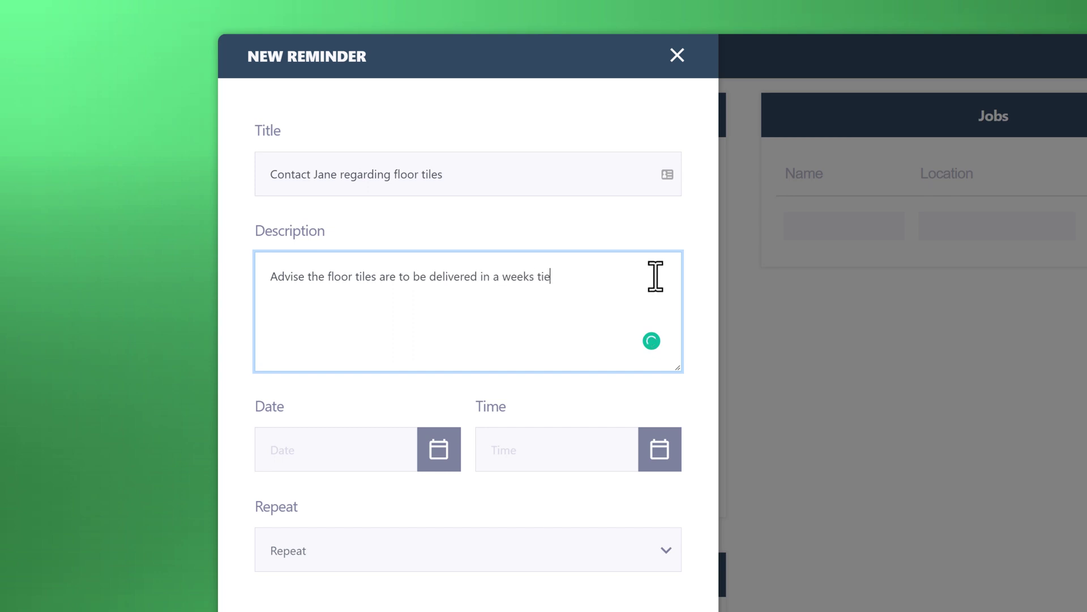
Schedule the reminder for 21/09/2022 at 3:00 PM with Repeat None, and create it.
click(371, 448)
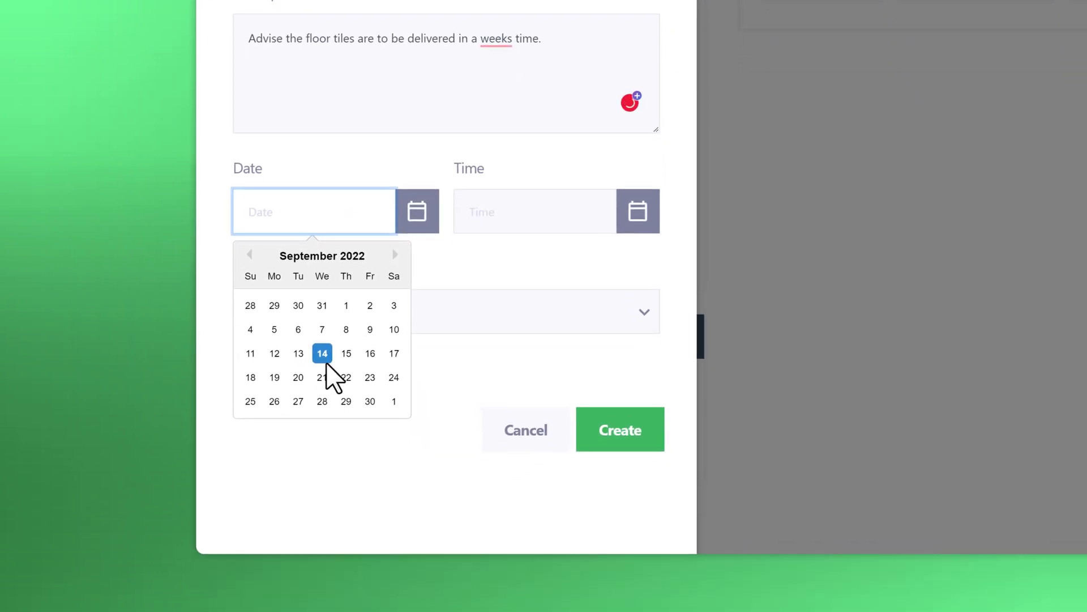
click(332, 475)
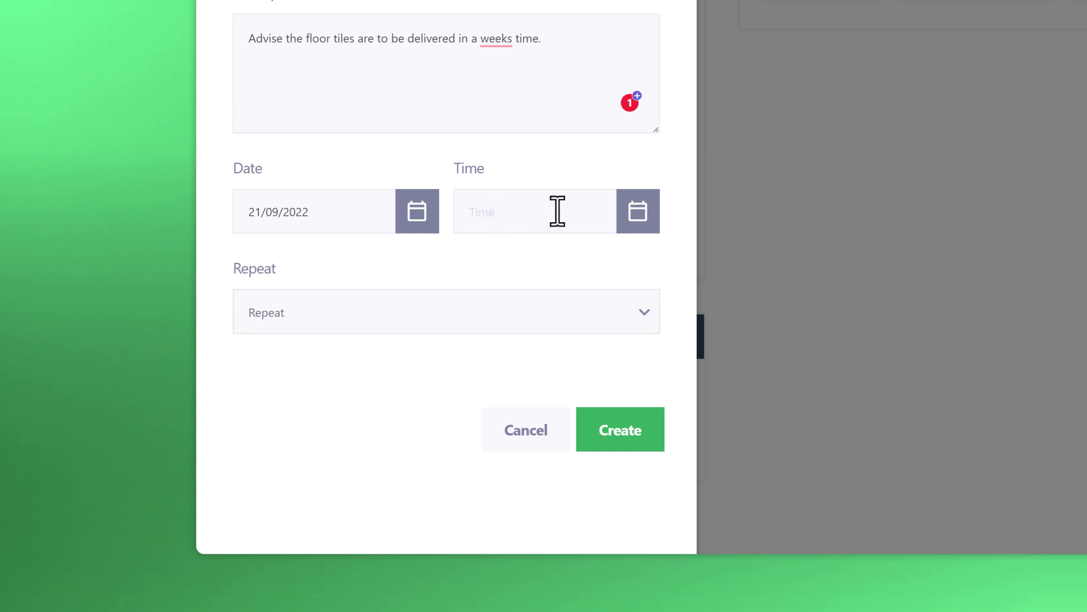
click(637, 207)
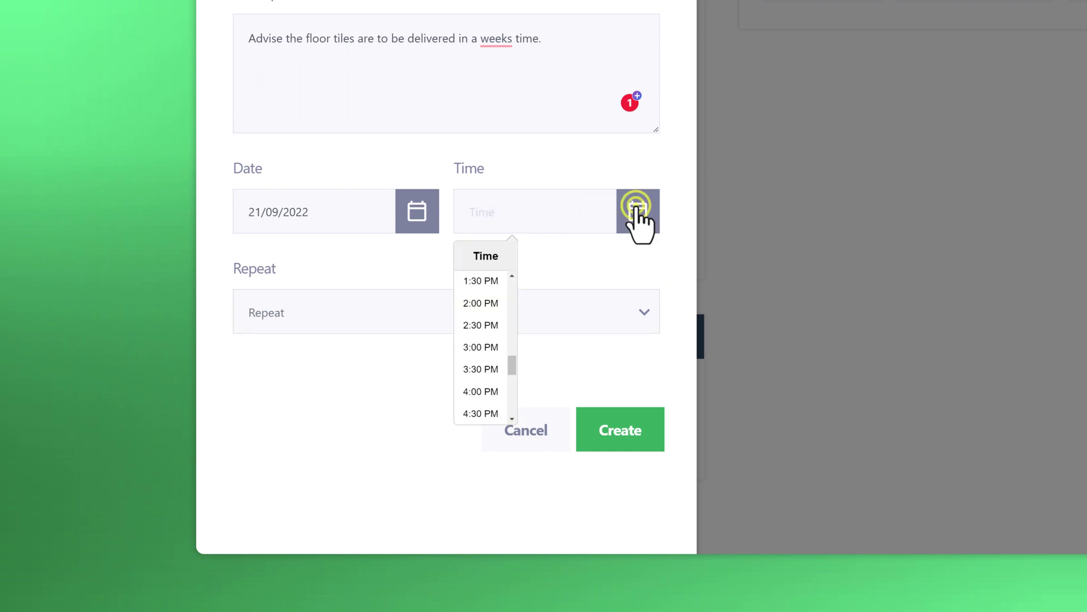
click(490, 347)
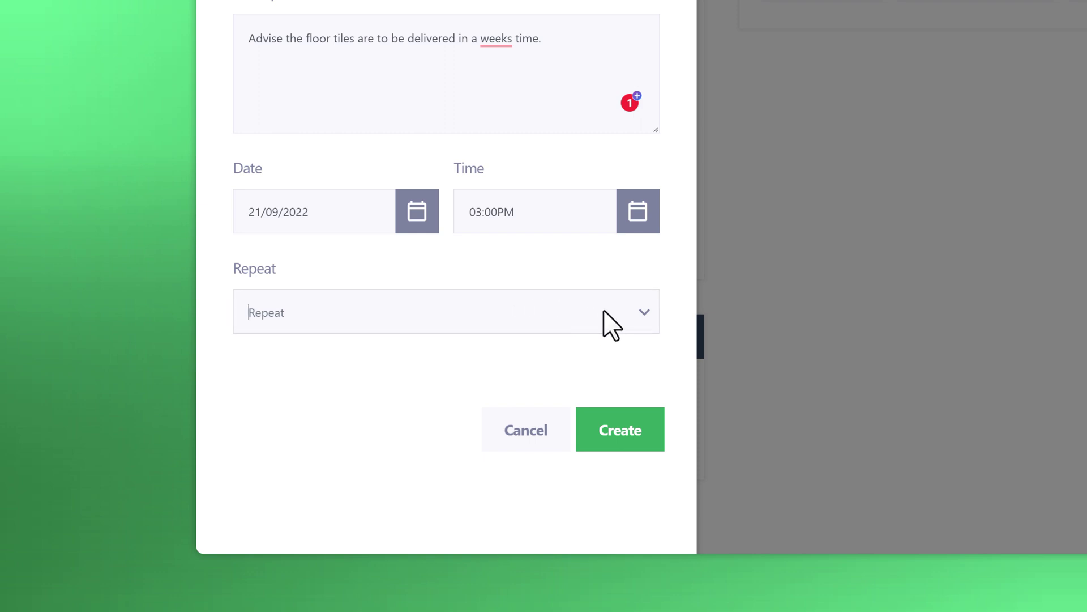
click(645, 312)
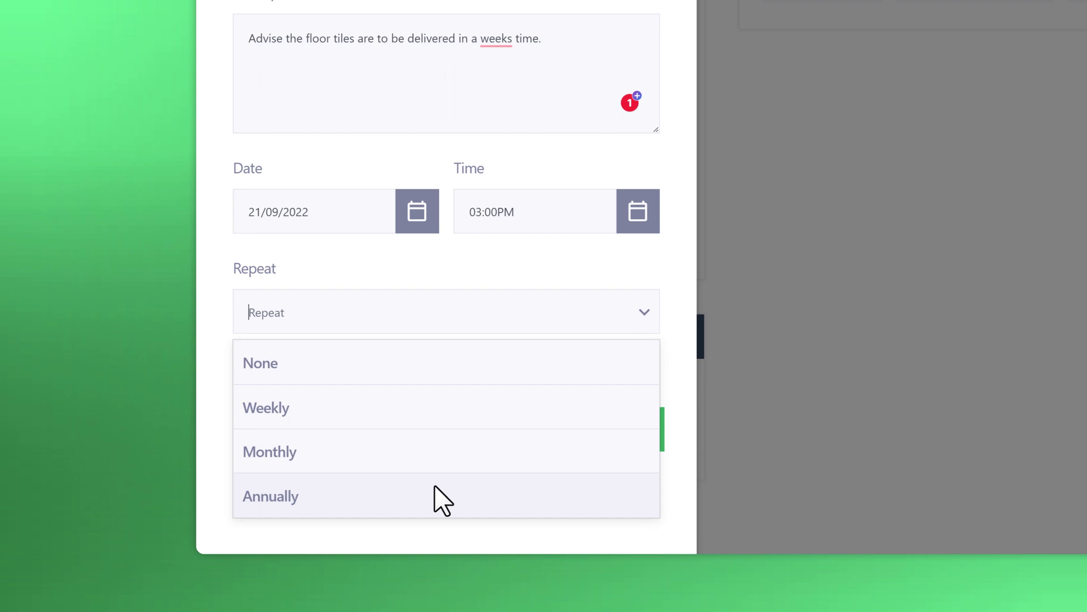
click(372, 363)
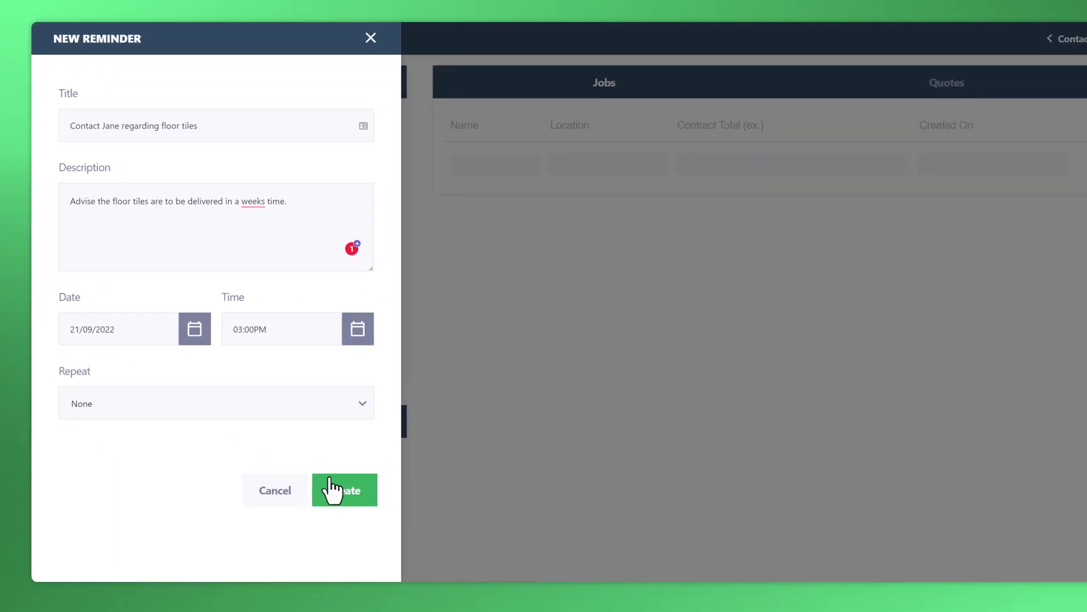
click(576, 439)
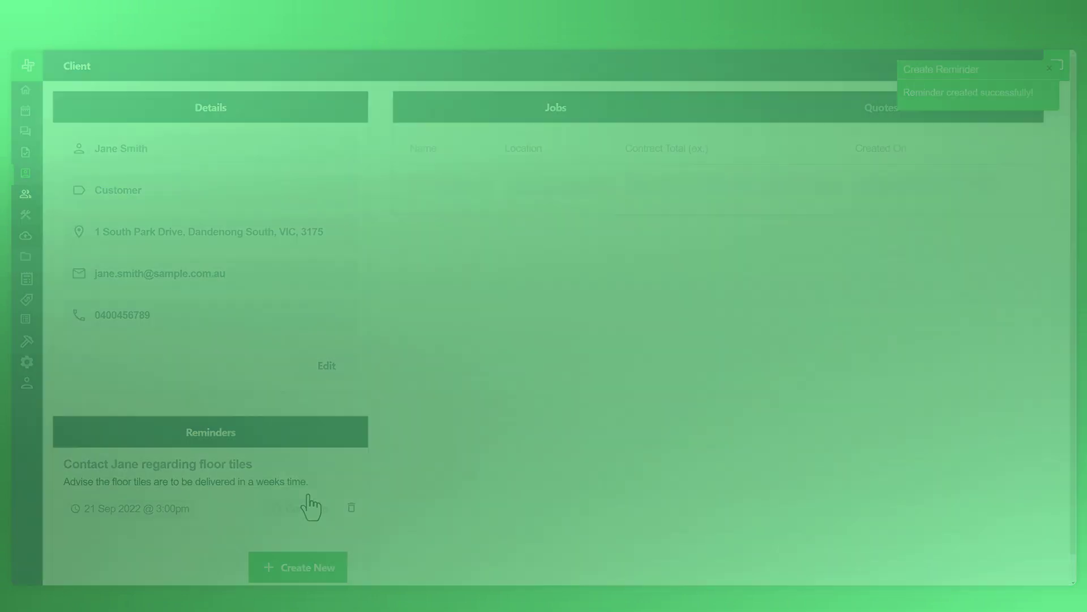